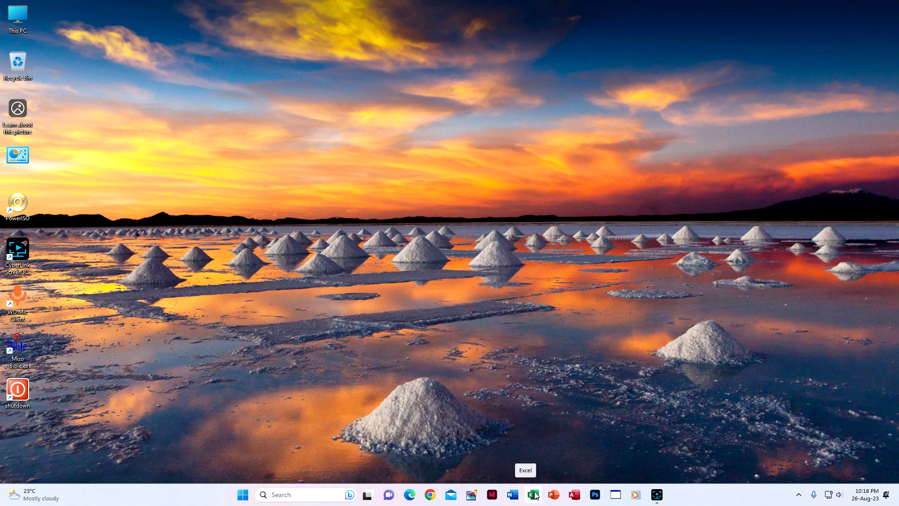
- Open Excel and create a new blank workbook
left_click(534, 495)
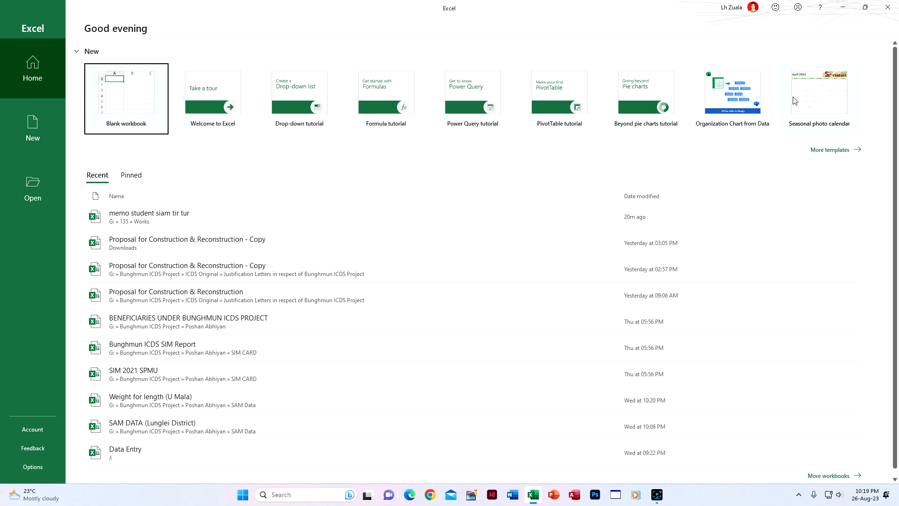
left_click(129, 109)
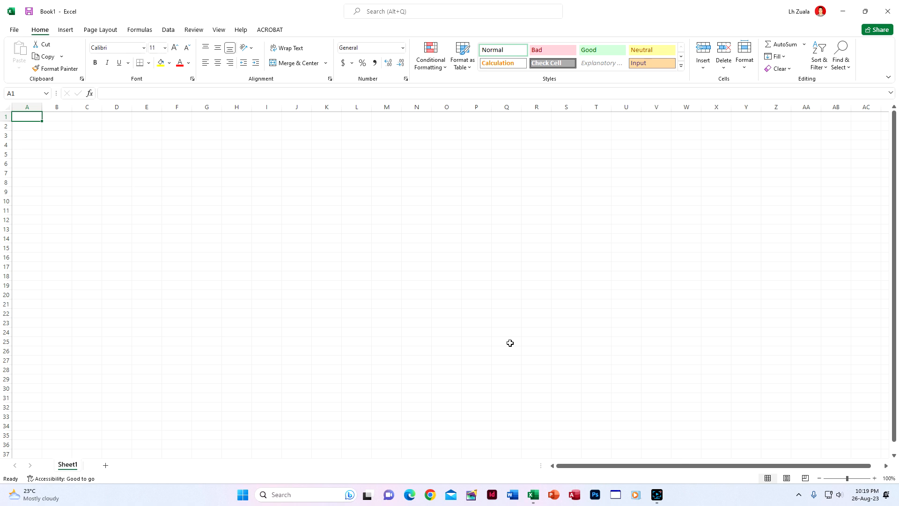
left_click(658, 497)
- Set the font of the cell range A1:J31 to Arial
left_click(6, 106)
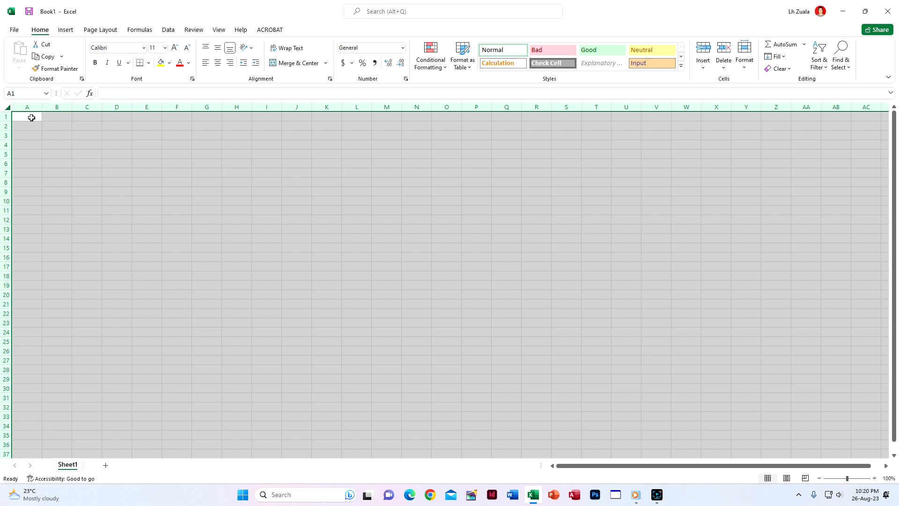
left_click_drag(31, 115, 306, 399)
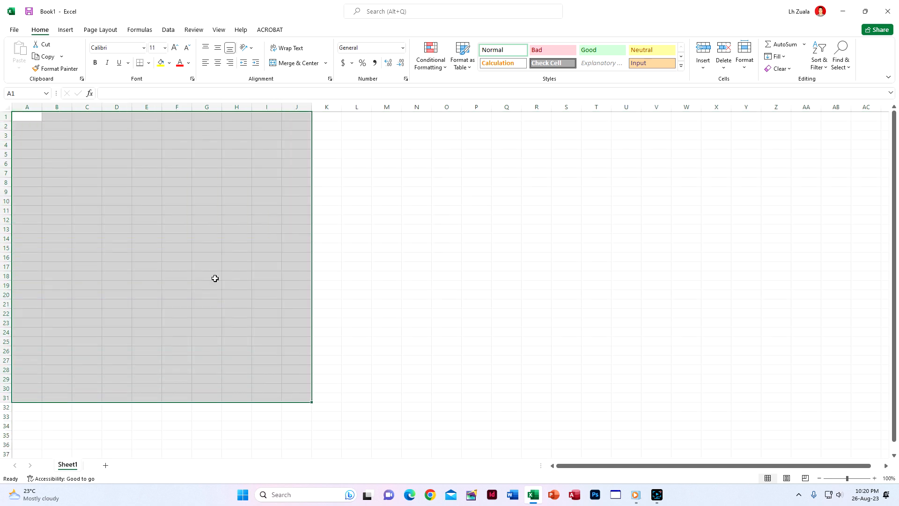
left_click(145, 50)
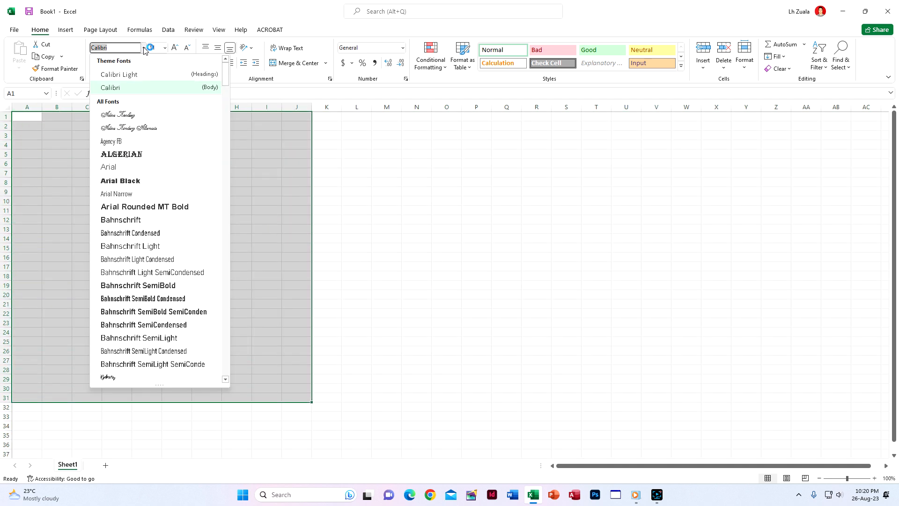
left_click(137, 166)
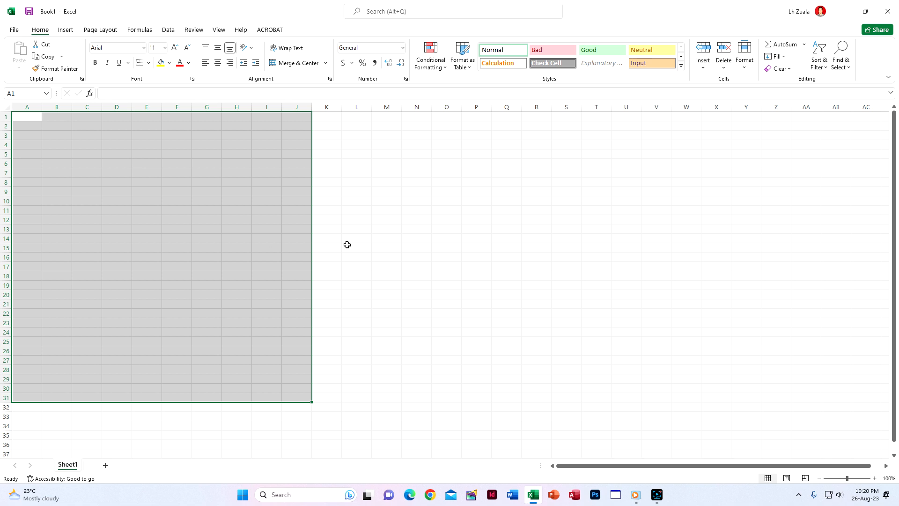
left_click(413, 194)
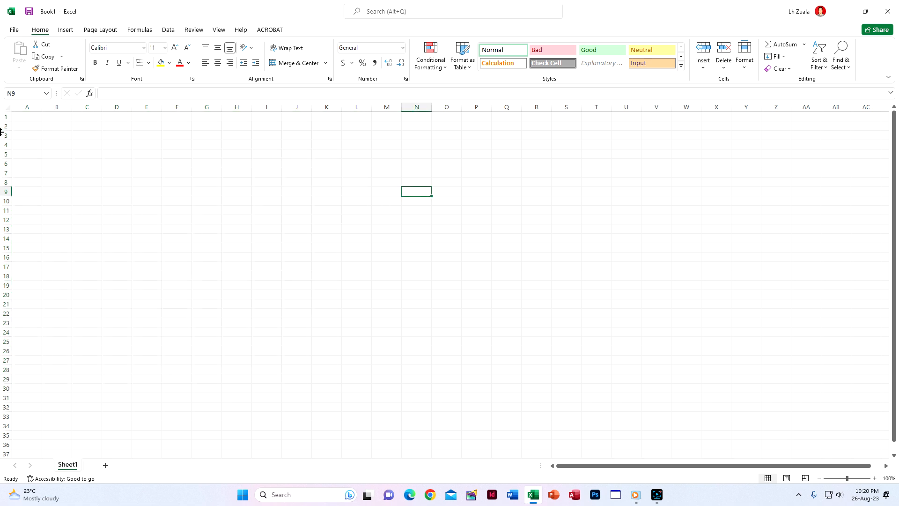
- Format all cells of the worksheet with the Arial font at size 12
left_click(8, 108)
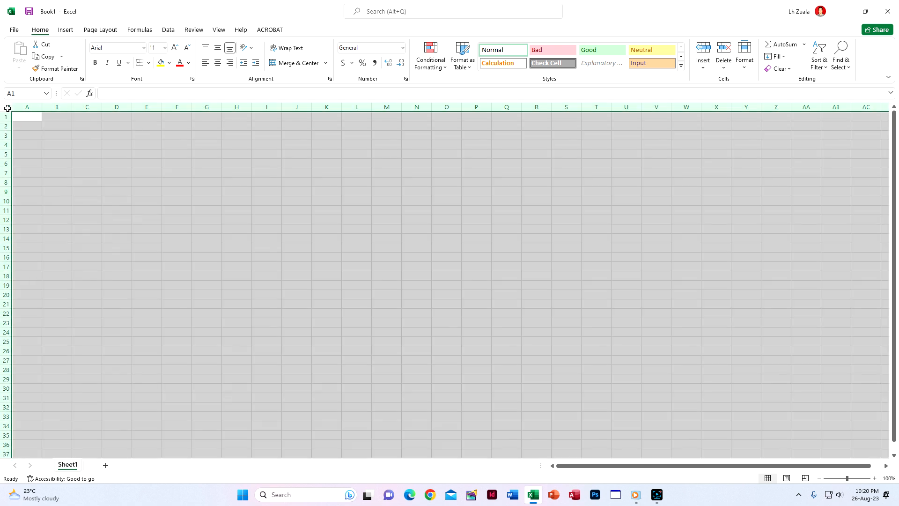
left_click(144, 48)
left_click(120, 170)
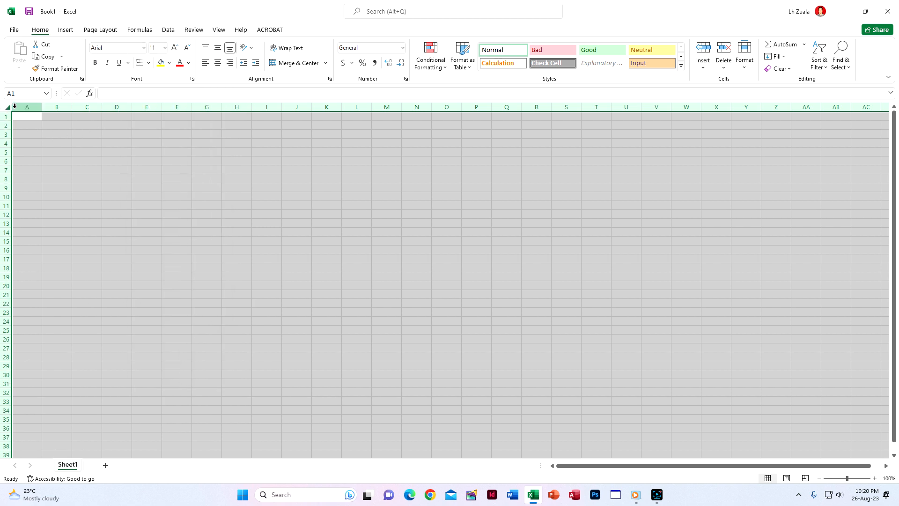
left_click(175, 49)
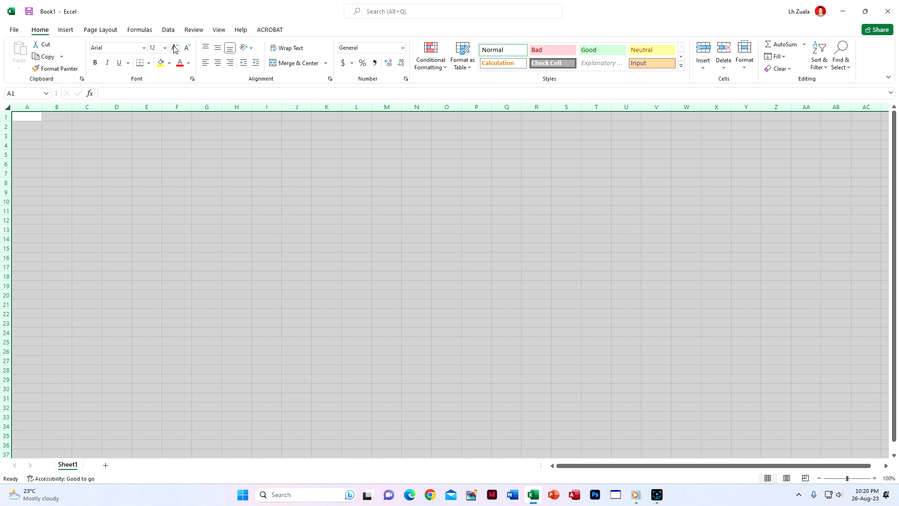
- Enter the column headings S/N, Item, Qnty, Rate and Amount in cells A1 to E1
left_click(29, 118)
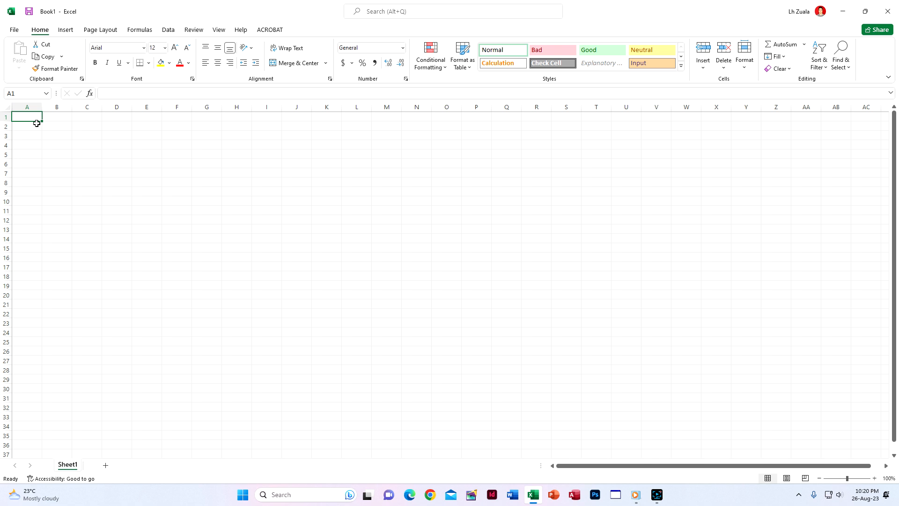
type("s")
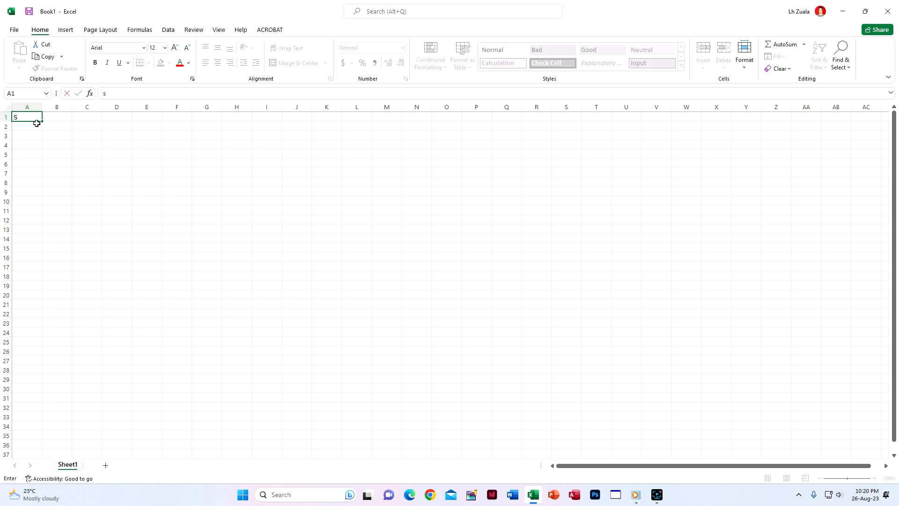
type("/N")
key("Tab")
type("Item")
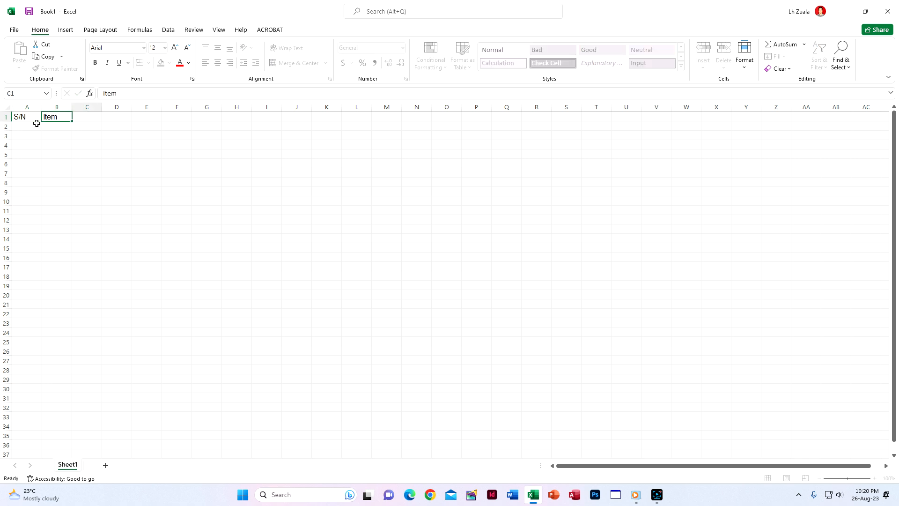
key("Tab")
type("Qnty")
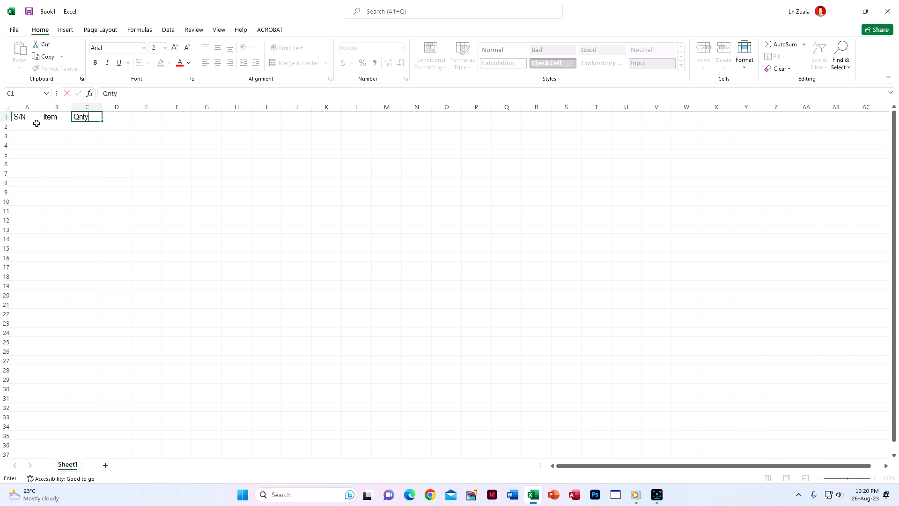
key("Tab")
type("Ra")
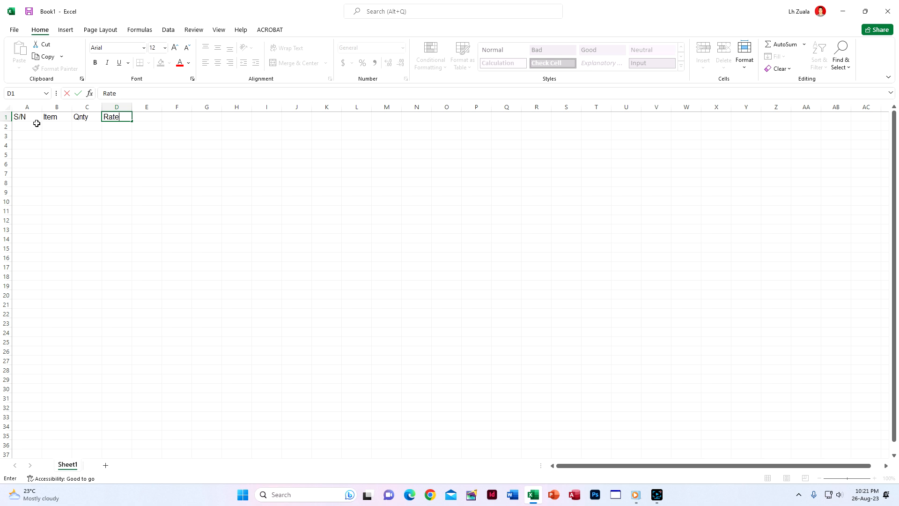
key("Tab")
type("Amou")
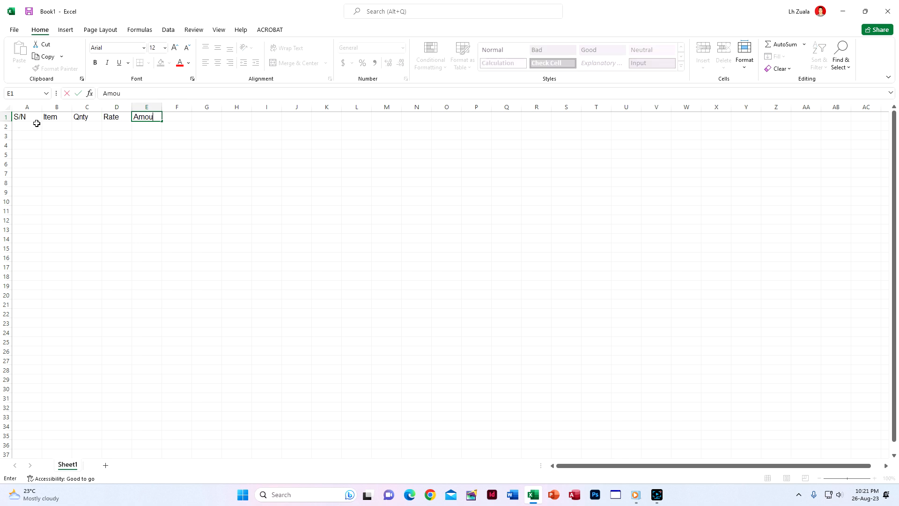
type("nt")
left_click(37, 124)
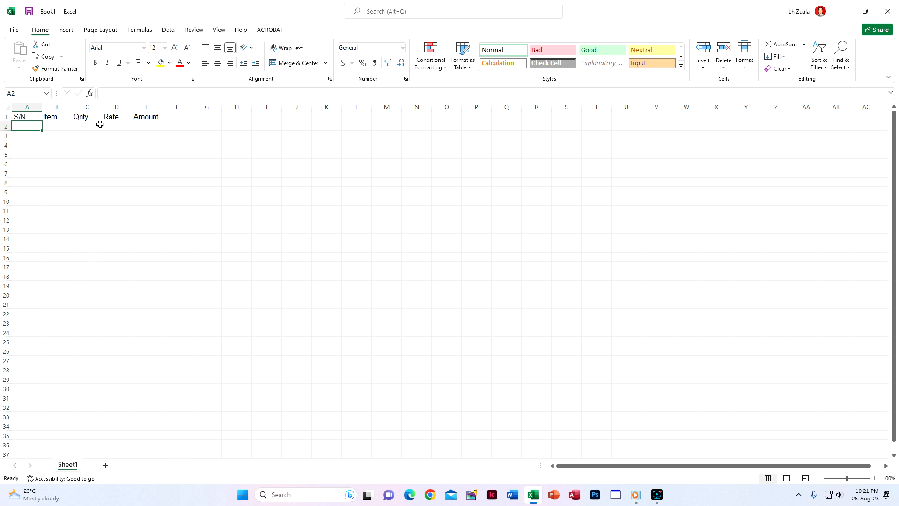
- Set the worksheet's paper size to A4
left_click(112, 34)
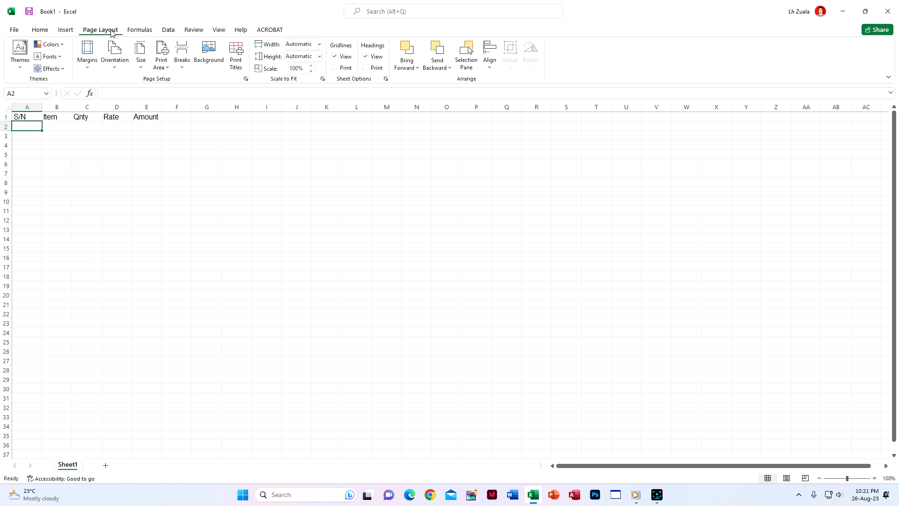
left_click(139, 70)
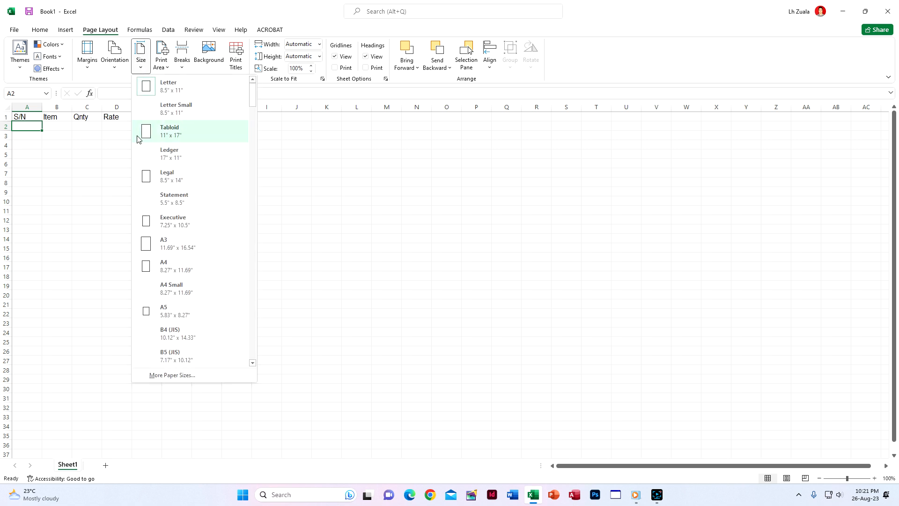
left_click(160, 266)
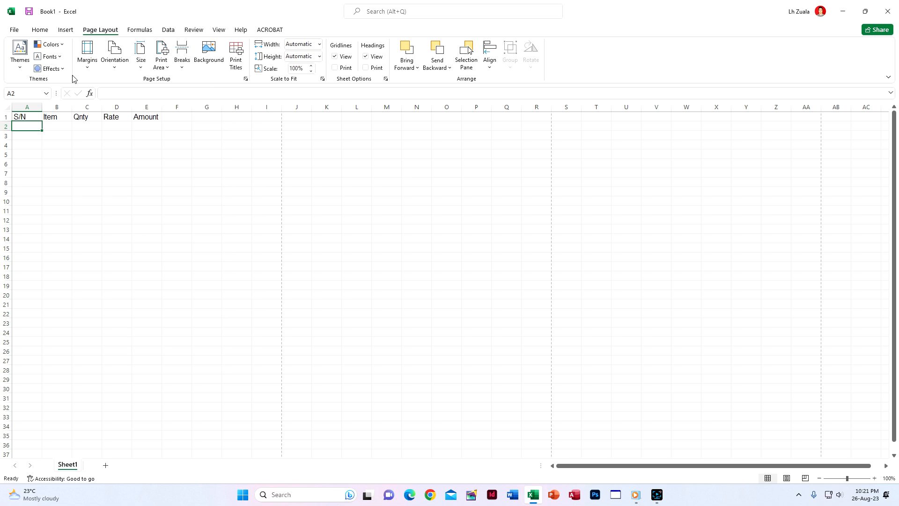
left_click(305, 163)
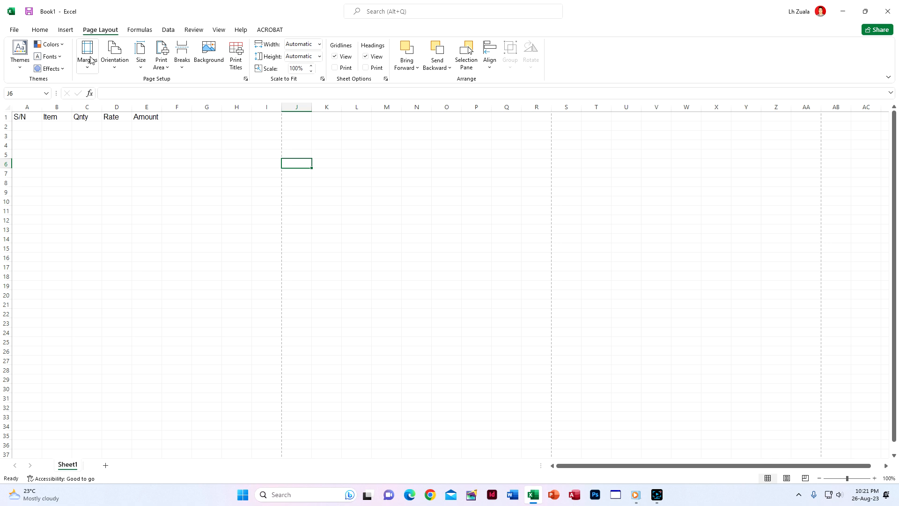
- Enter 1 and 2 below the S/N heading and fill the series down to 8 in cells A2 to A9
left_click(40, 30)
left_click(23, 124)
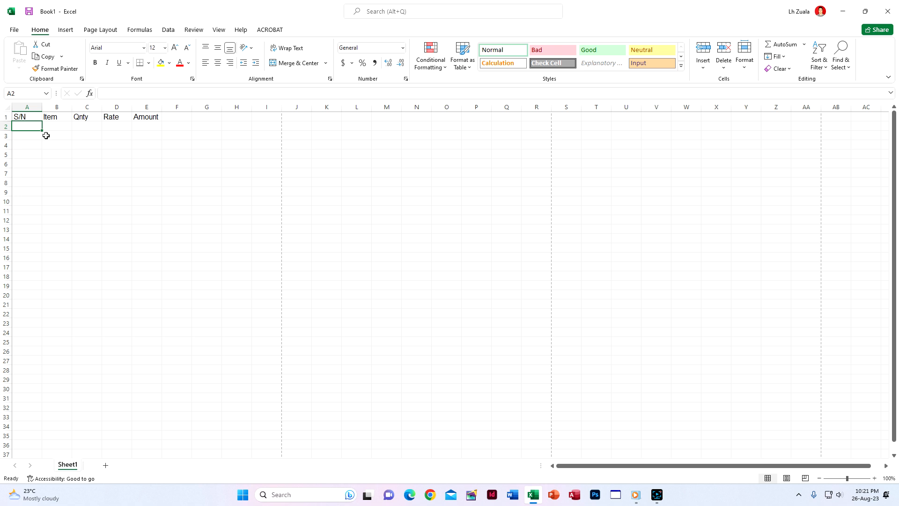
type("1")
key("Return")
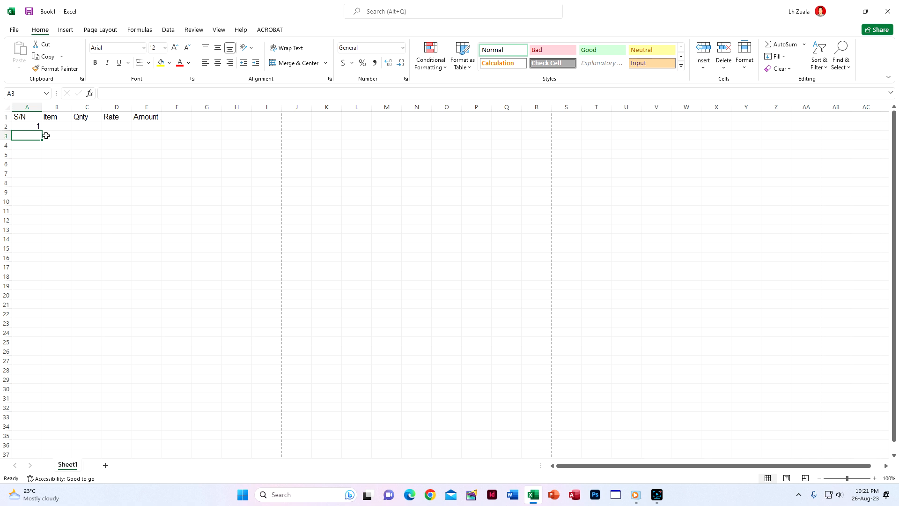
type("2")
key("Return")
left_click_drag(37, 125, 47, 192)
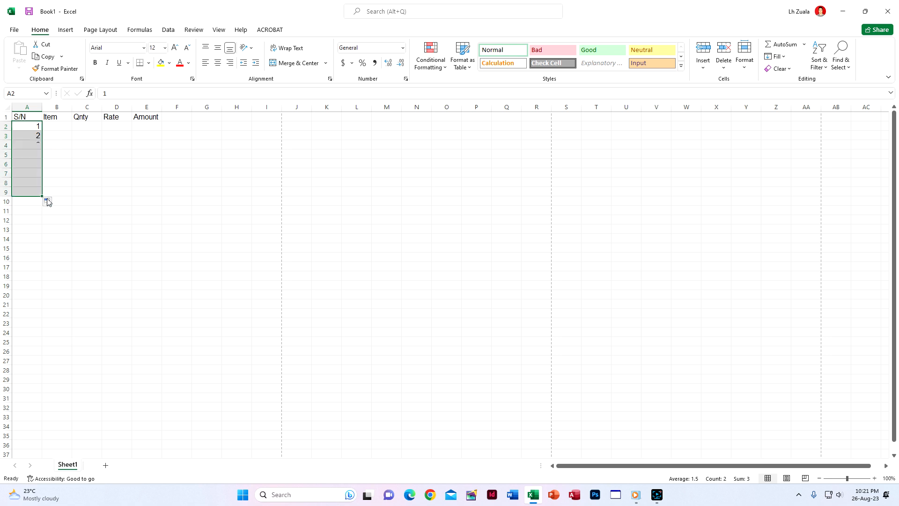
left_click(68, 259)
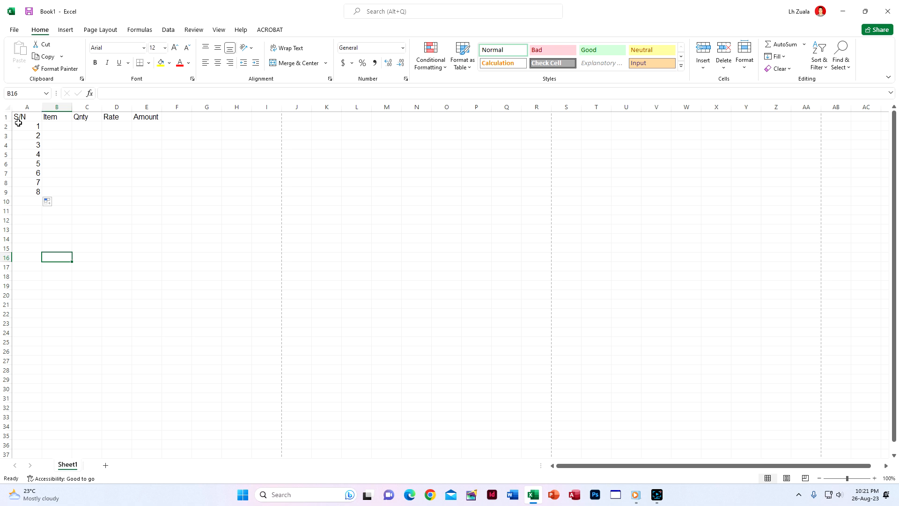
- Increase the height of heading row 1 to several times the standard row height
left_click_drag(19, 117, 133, 116)
left_click(78, 201)
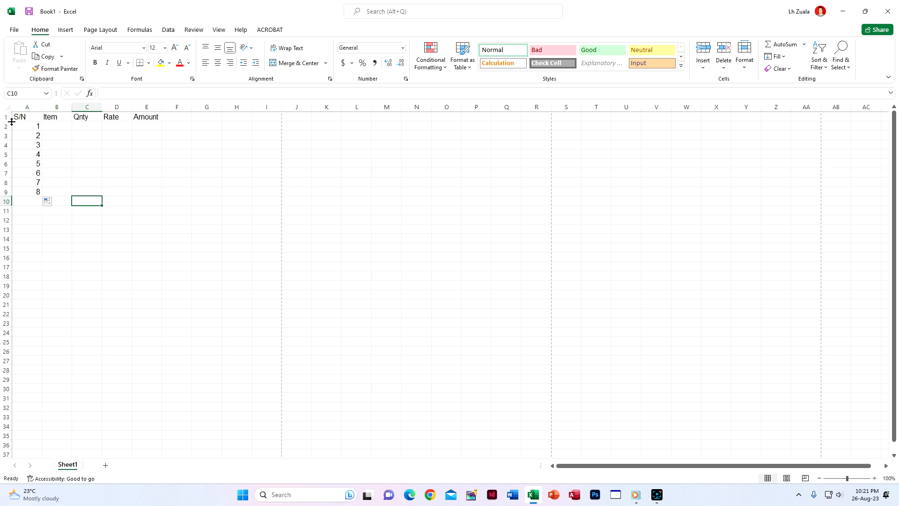
left_click_drag(11, 121, 14, 162)
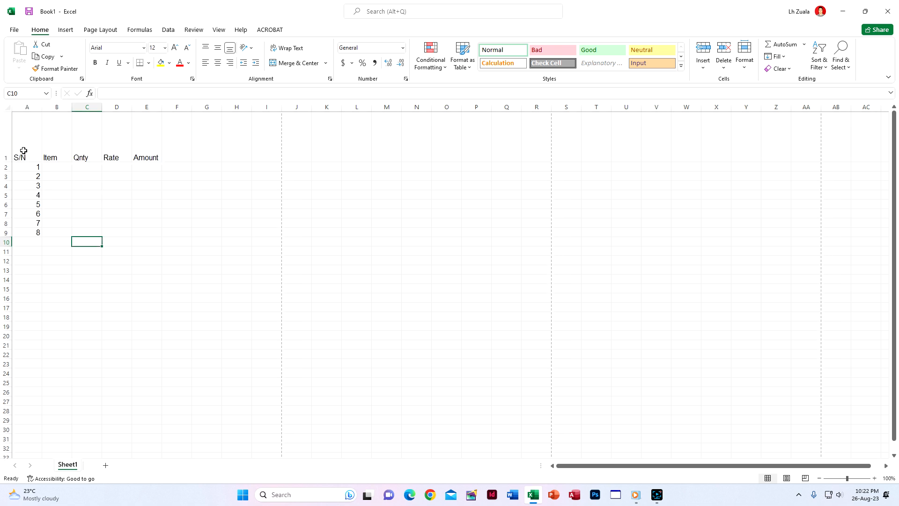
- Try the middle, top and bottom vertical alignments on the S/N heading cell
left_click(22, 153)
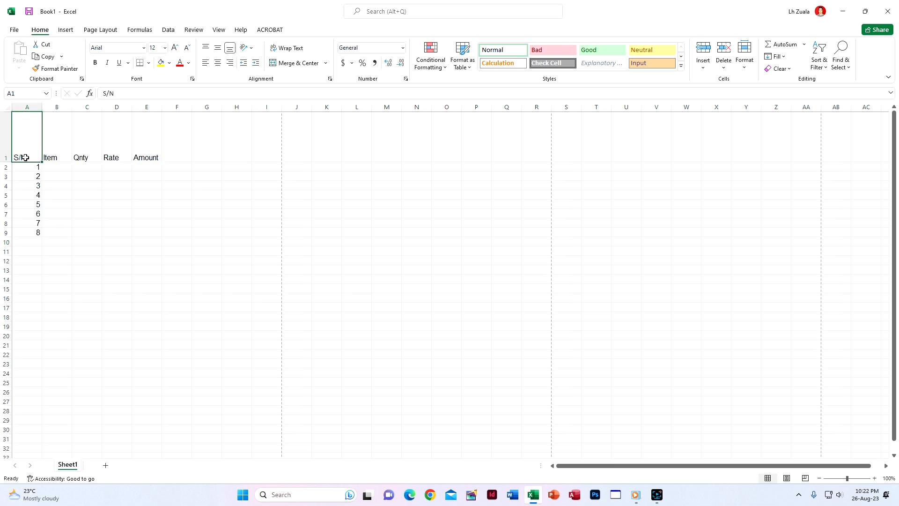
left_click(219, 53)
left_click(74, 138)
left_click(36, 145)
left_click(206, 48)
left_click(230, 50)
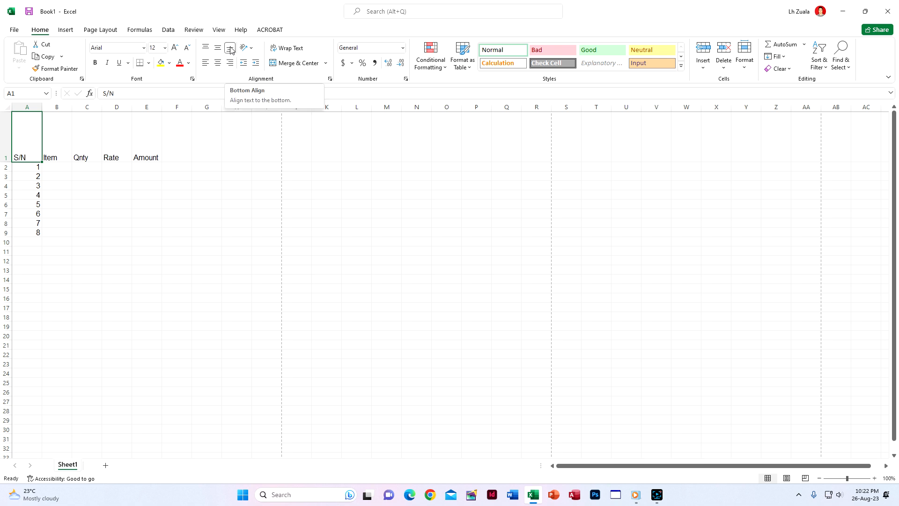
- Apply Middle Align vertically to the heading cells A1 to E1
left_click(218, 48)
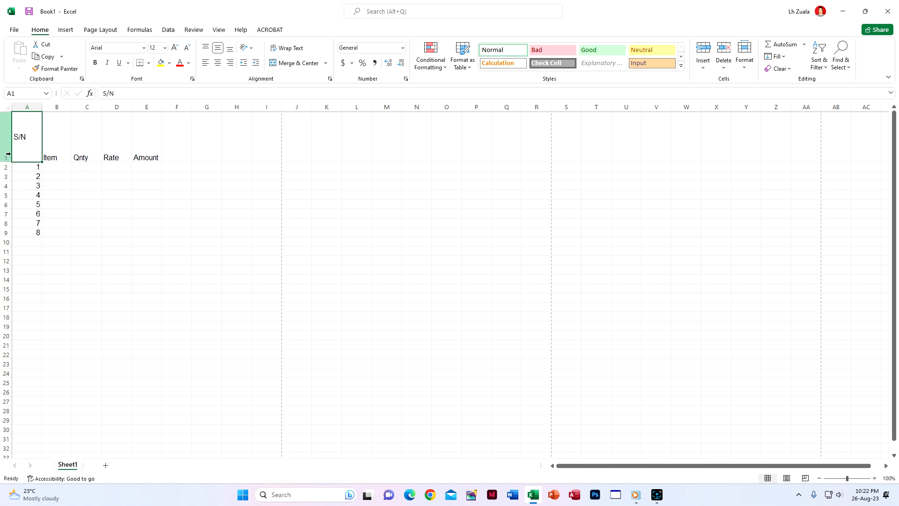
left_click_drag(38, 145, 153, 150)
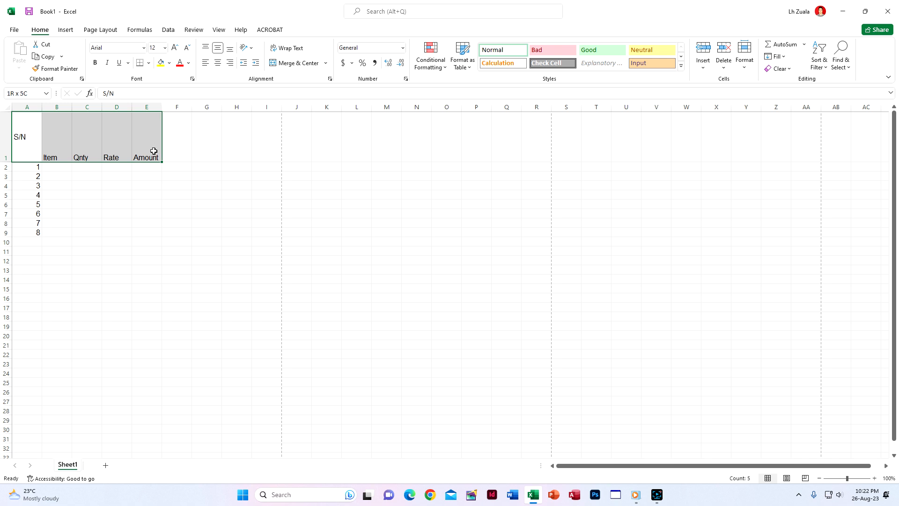
left_click(218, 48)
left_click(218, 48)
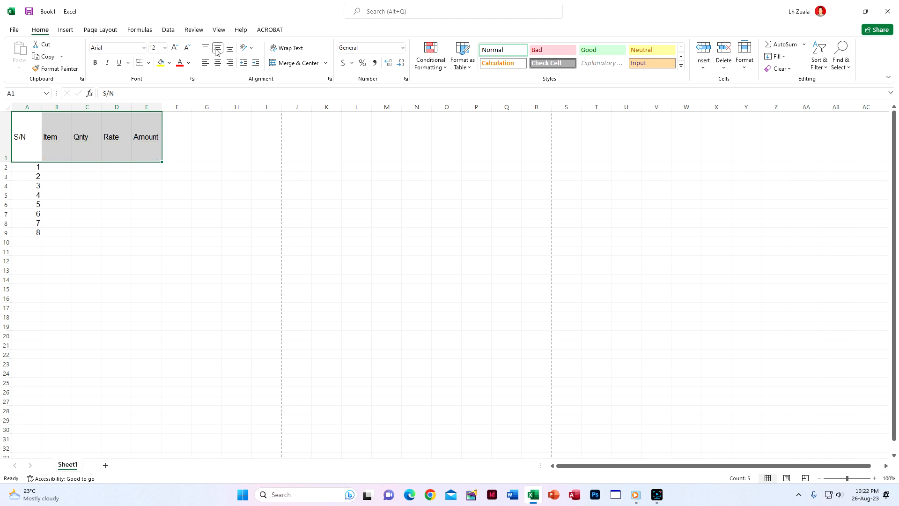
- Enter the test text "sdsd" in cell F1 and undo the entry
left_click(177, 138)
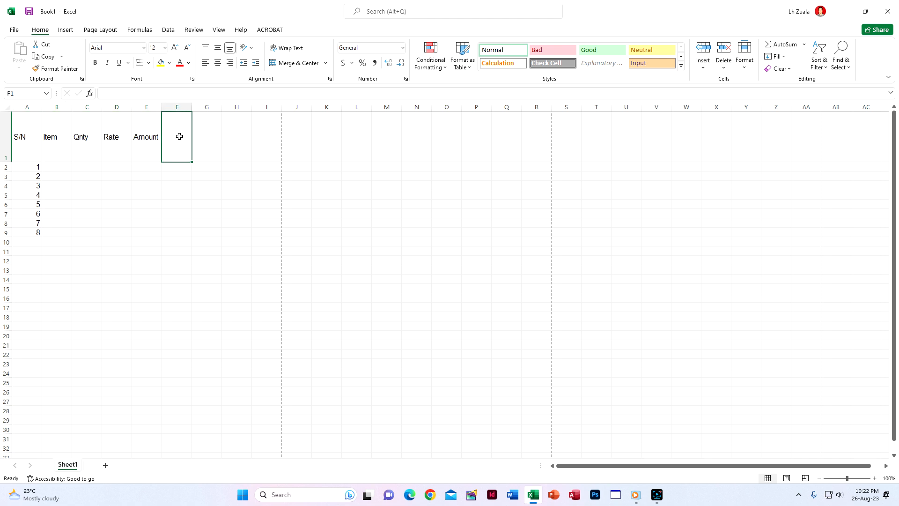
type("sdsd")
key("Return")
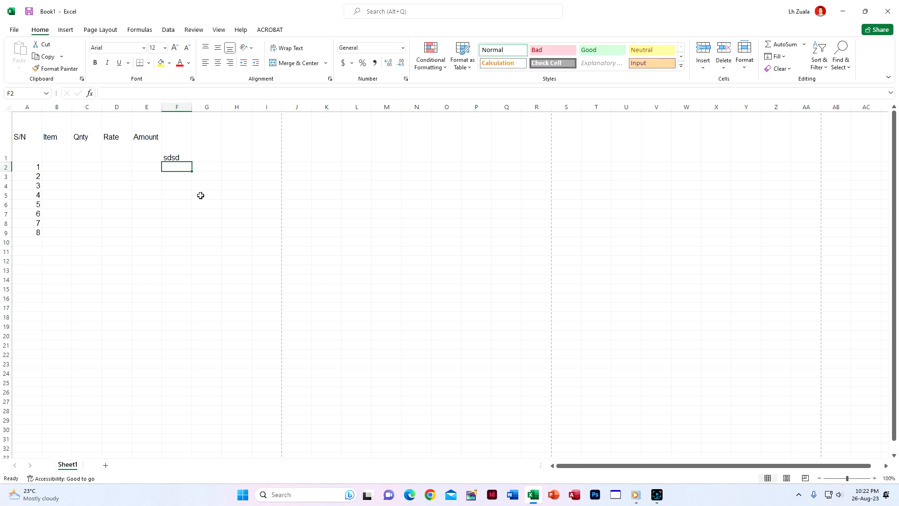
key("ctrl+z")
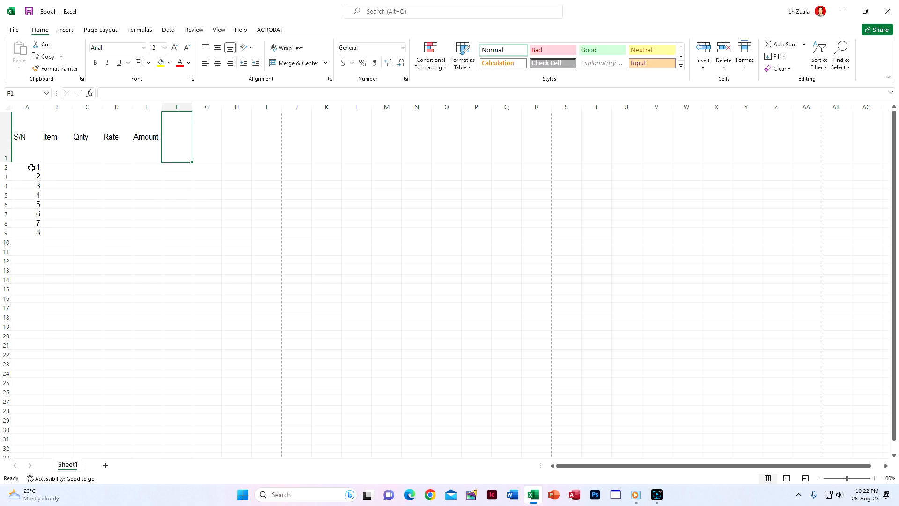
- Apply Bottom Align and finally Middle Align vertically to the whole of row 1
left_click(3, 139)
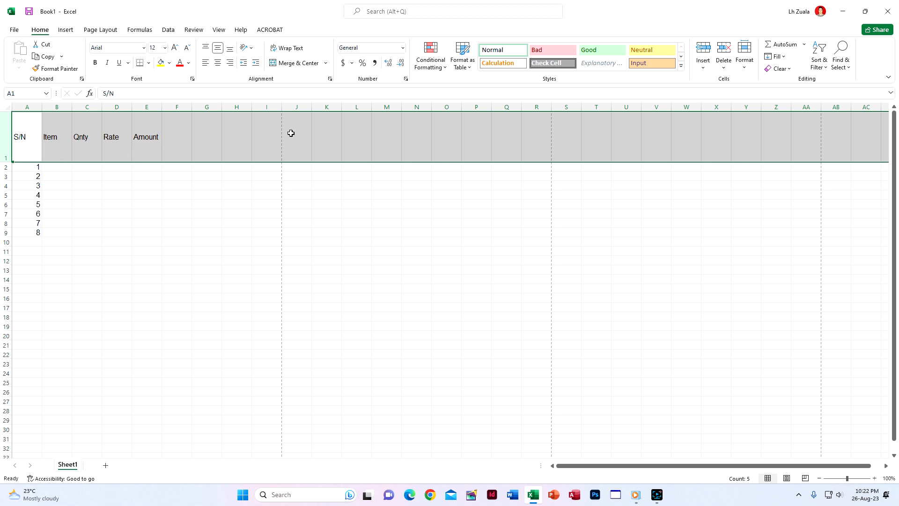
left_click(230, 49)
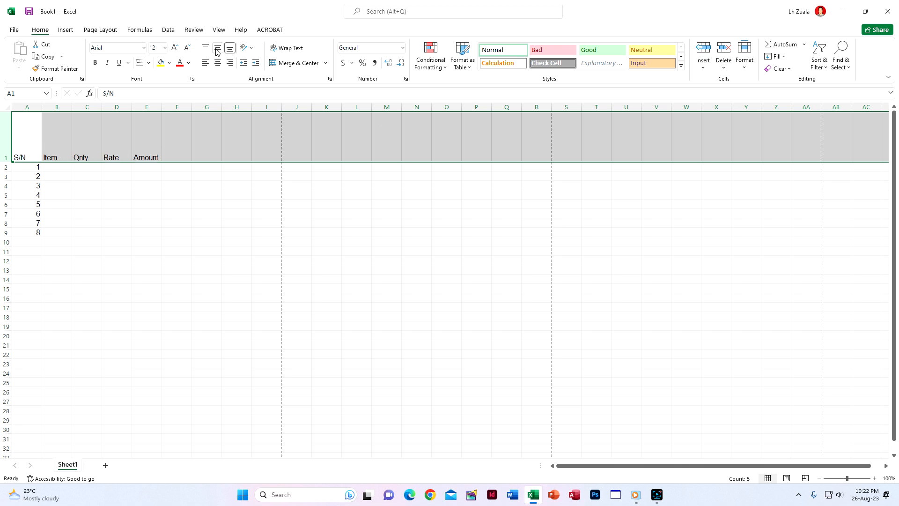
left_click(217, 47)
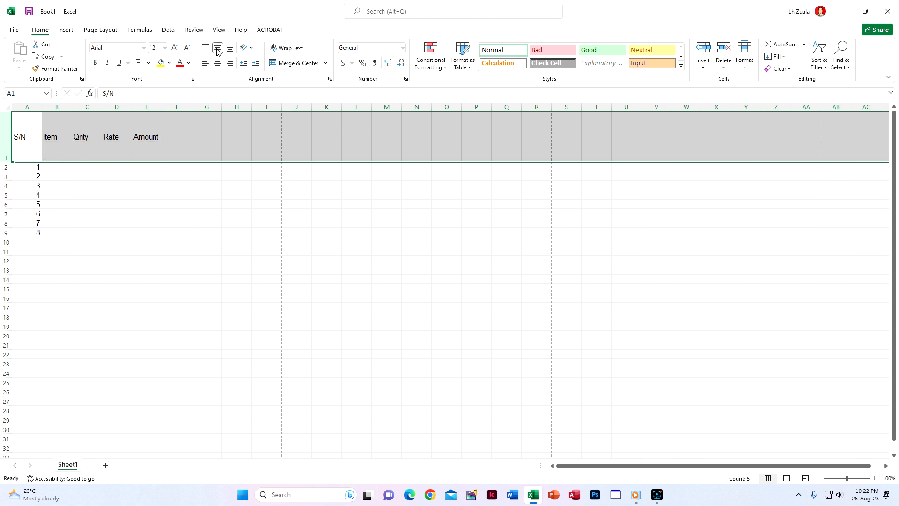
left_click(37, 177)
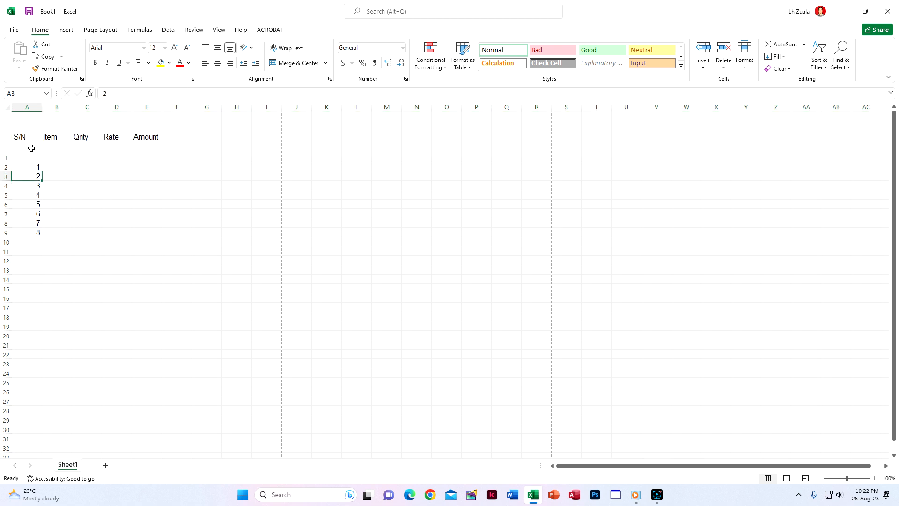
- Set the vertical alignment of the whole of column A to bottom and finally to middle
left_click(27, 108)
left_click(230, 49)
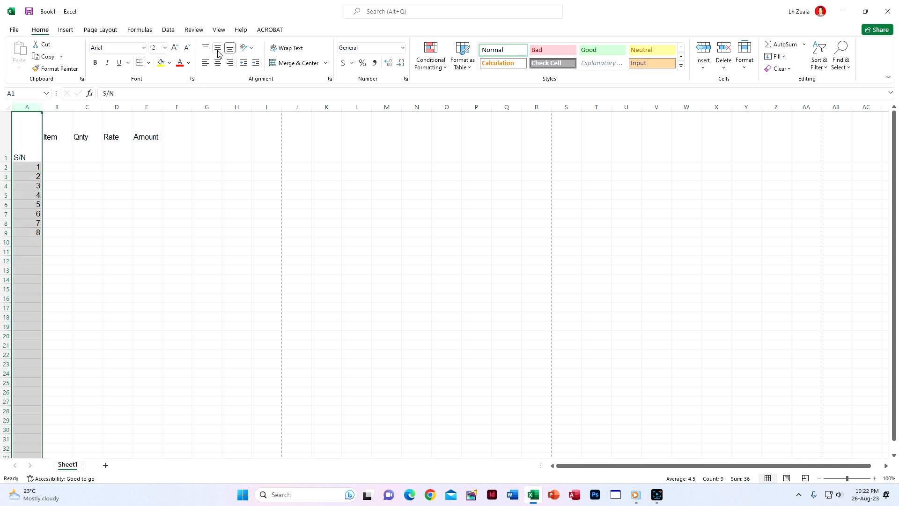
left_click(218, 47)
- Center the S/N heading and serial numbers in cells A1 to A9 horizontally
left_click_drag(28, 166, 38, 232)
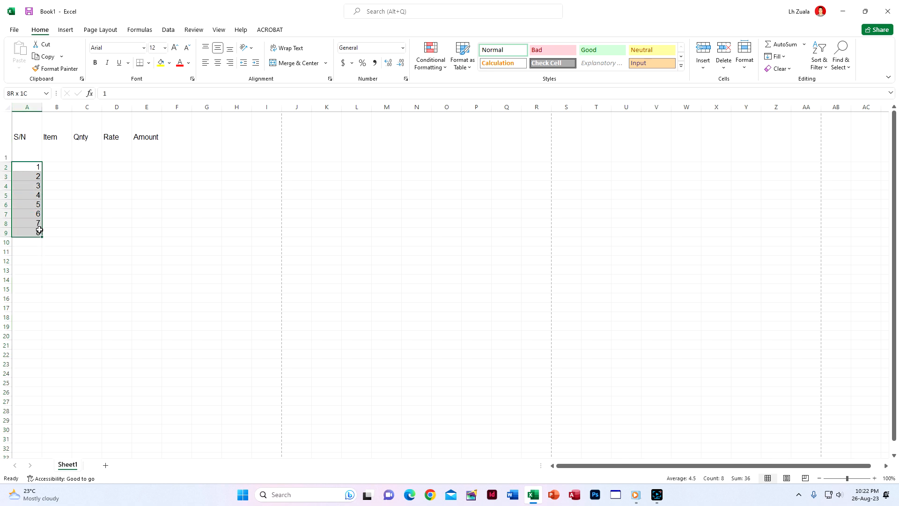
left_click_drag(32, 127, 38, 232)
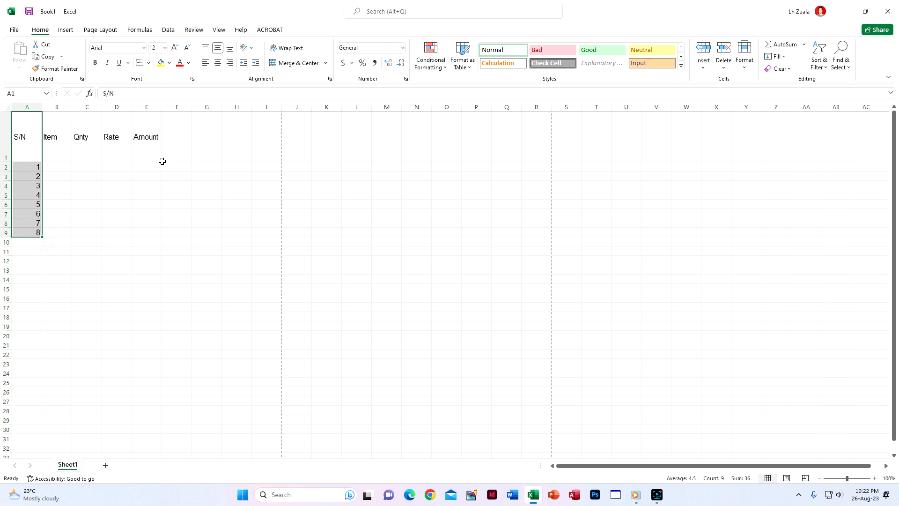
left_click(216, 64)
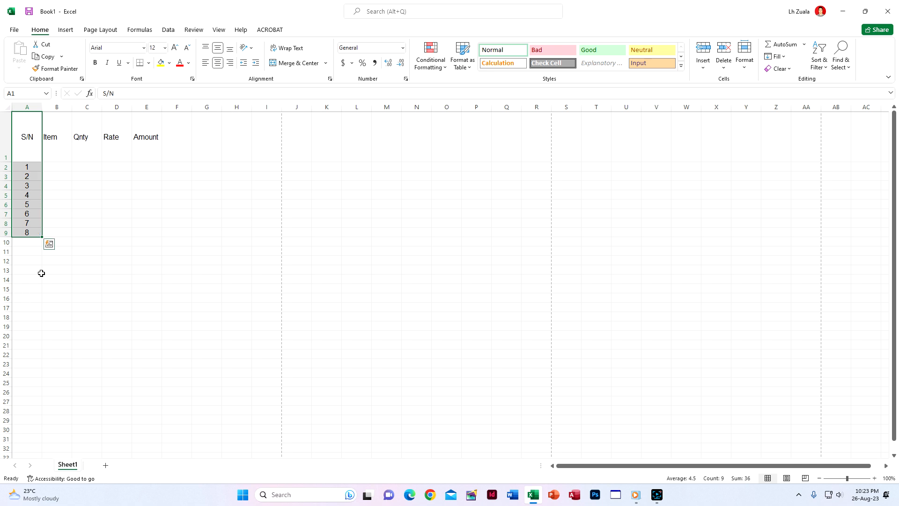
- Enter the test label "Total" in cell A10 and delete it again
left_click(38, 242)
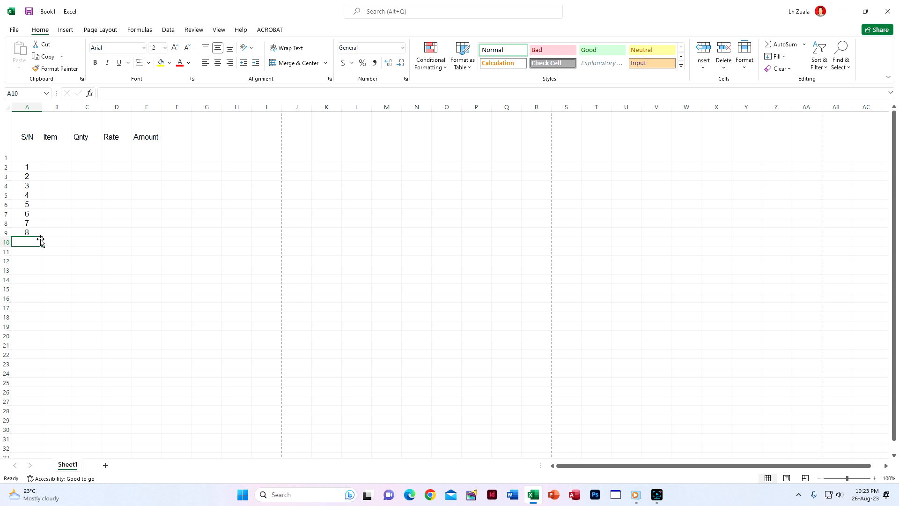
left_click_drag(33, 226, 32, 233)
left_click(29, 241)
type("Total")
key("Return")
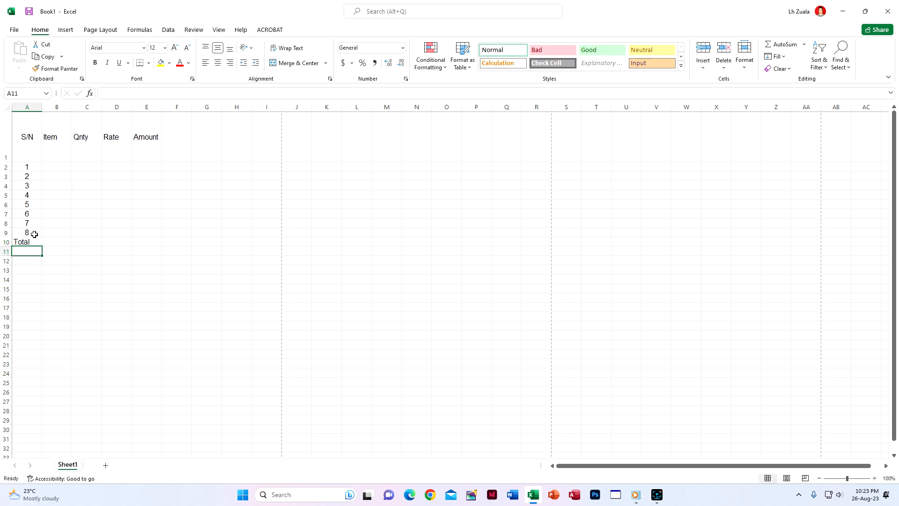
left_click(33, 239)
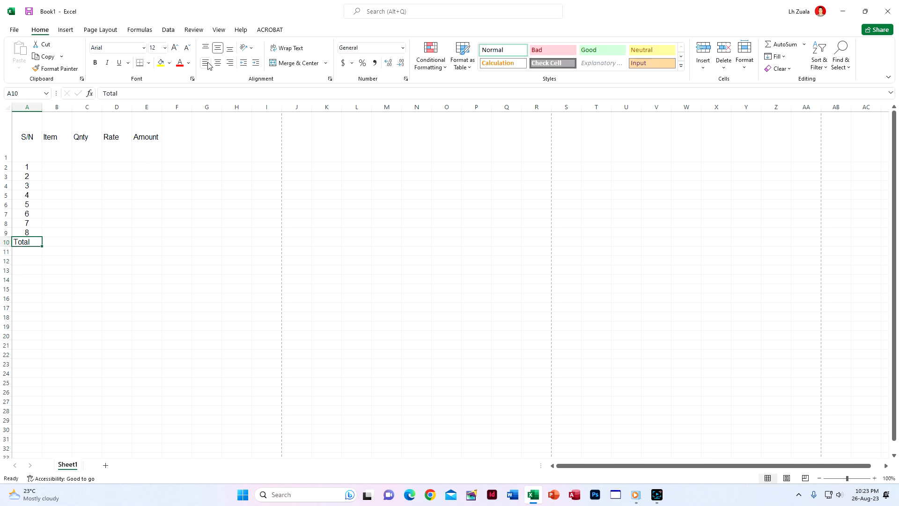
key("Delete")
- Center the whole of column A horizontally
left_click(28, 106)
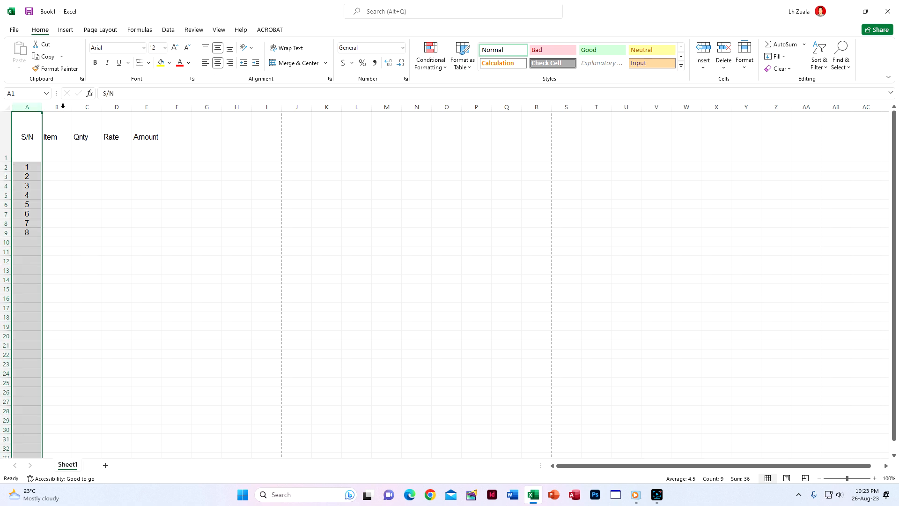
left_click(218, 63)
left_click(218, 62)
- Test the column's centering by entering "Total" in cell A10, and undo the entry
left_click(32, 241)
type("To")
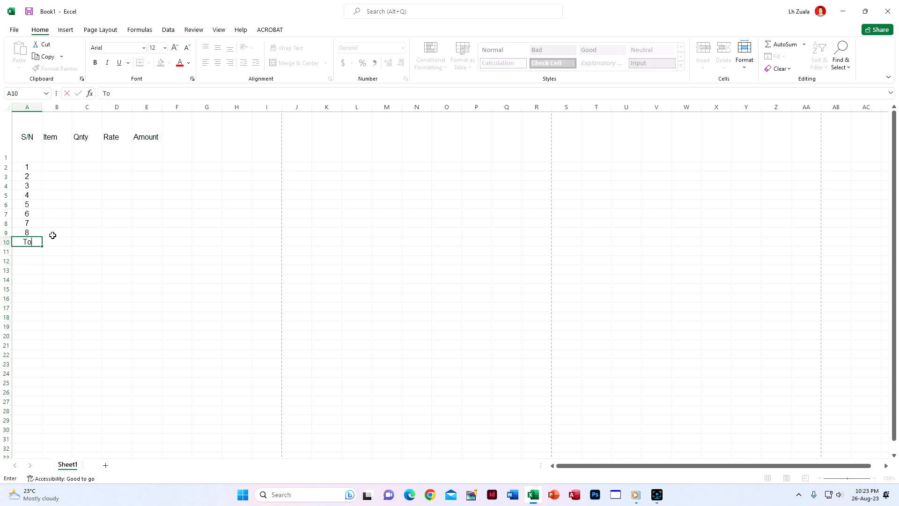
type("tal")
key("Return")
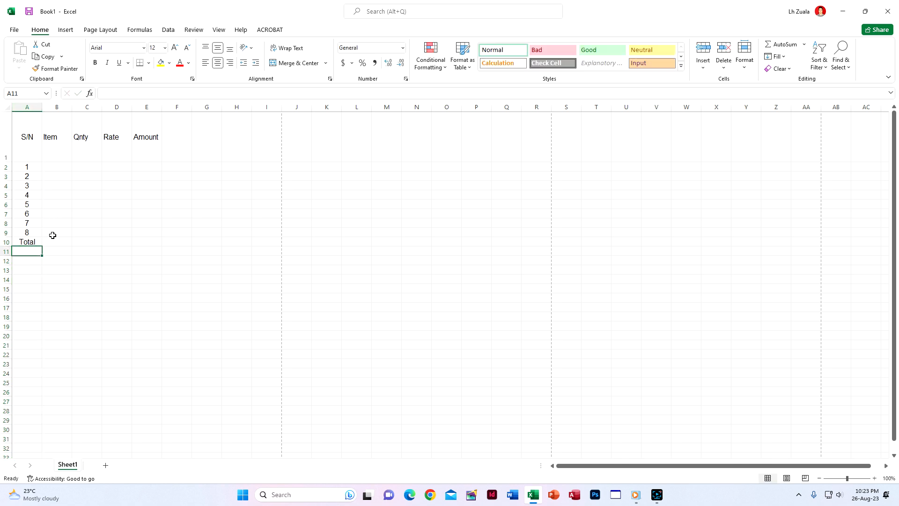
key("ctrl+z")
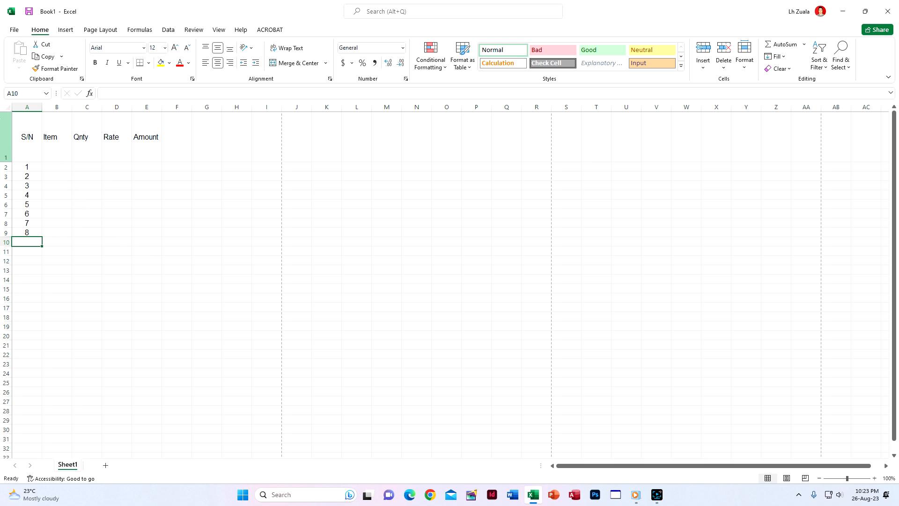
- Center the whole of heading row 1 horizontally
left_click(1, 125)
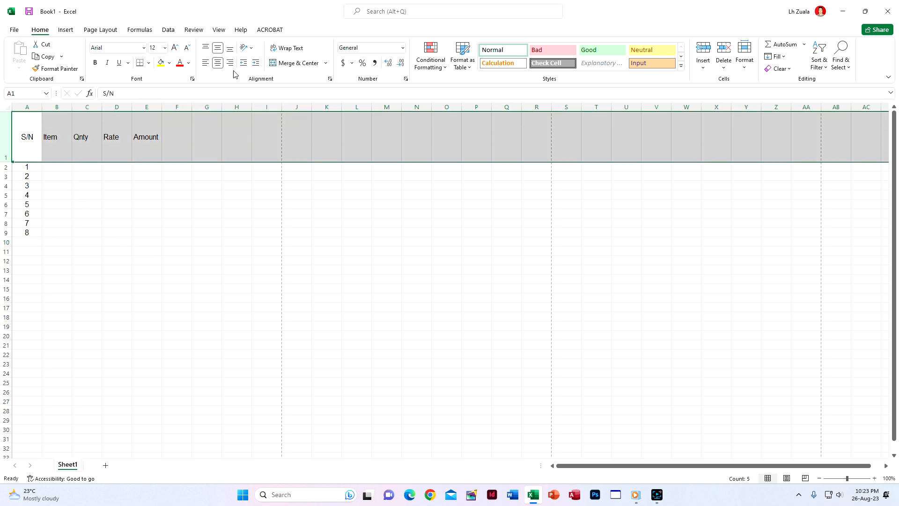
left_click(219, 65)
left_click(153, 202)
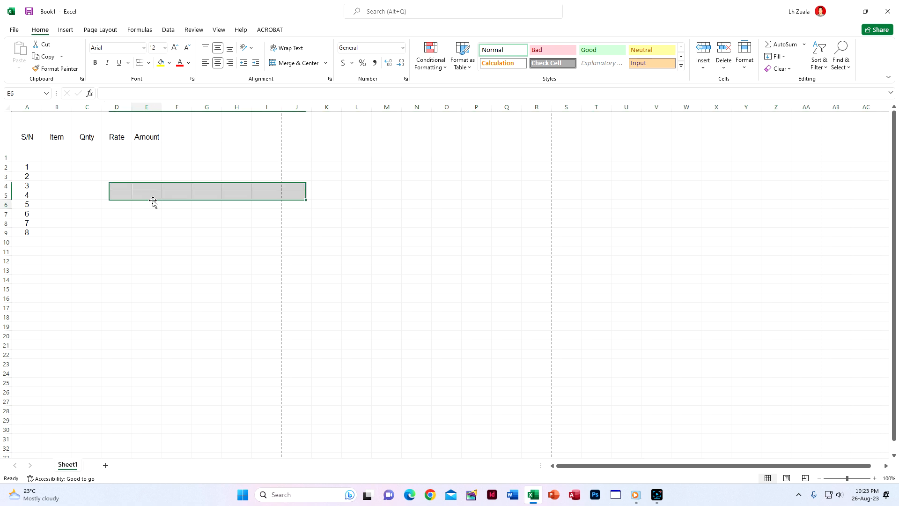
mouse_move(63, 168)
left_mouse_down()
mouse_move(106, 243)
mouse_move(146, 227)
mouse_move(168, 237)
left_mouse_up()
left_click(156, 277)
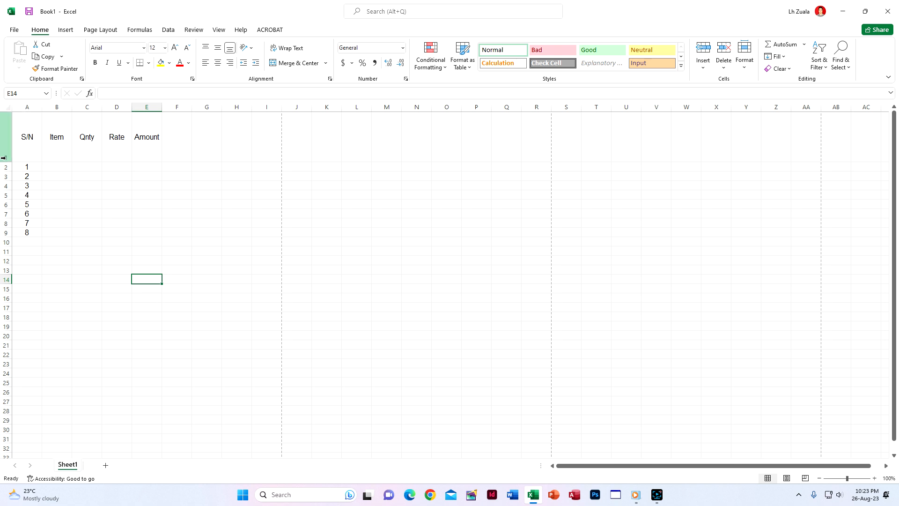
- Apply Middle Align vertically to all cells of the sheet
left_click(3, 107)
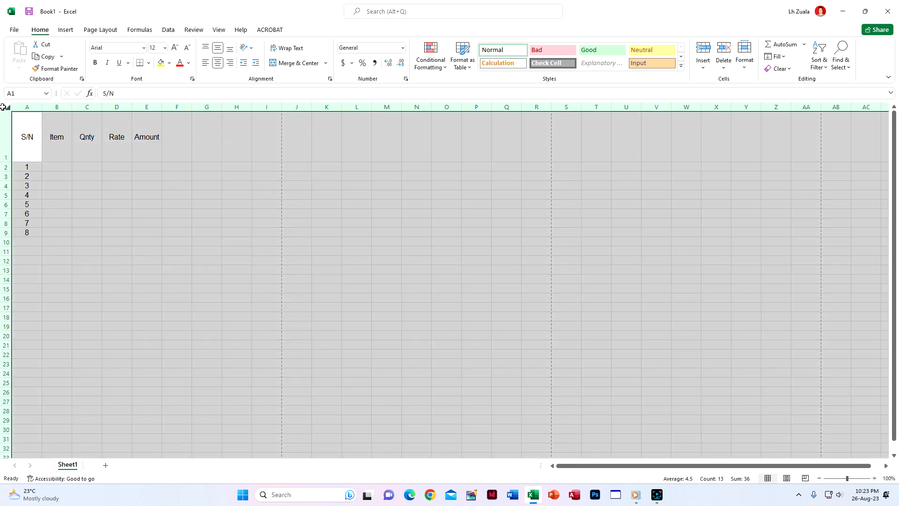
left_click(230, 49)
left_click(219, 48)
left_click(305, 287)
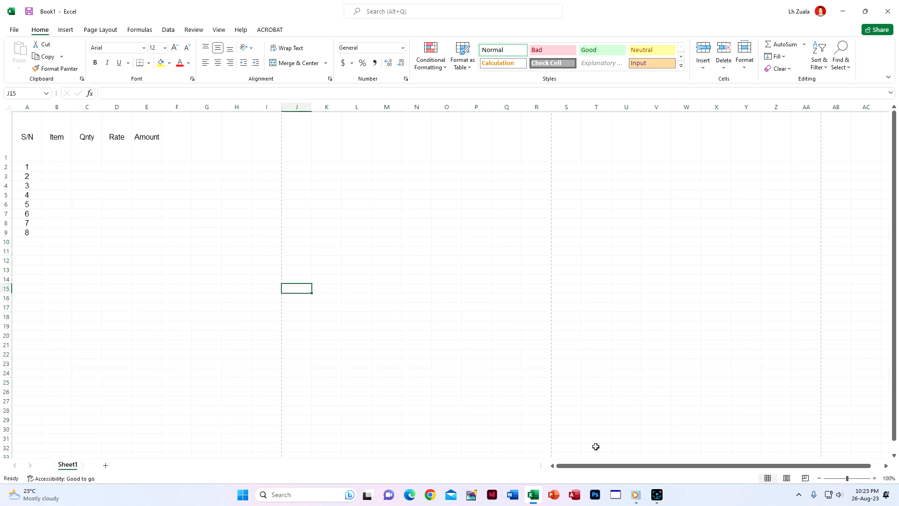
- Switch the vertical alignment of the entire sheet to bottom and back to middle
left_click(656, 495)
left_click(656, 495)
left_click(9, 107)
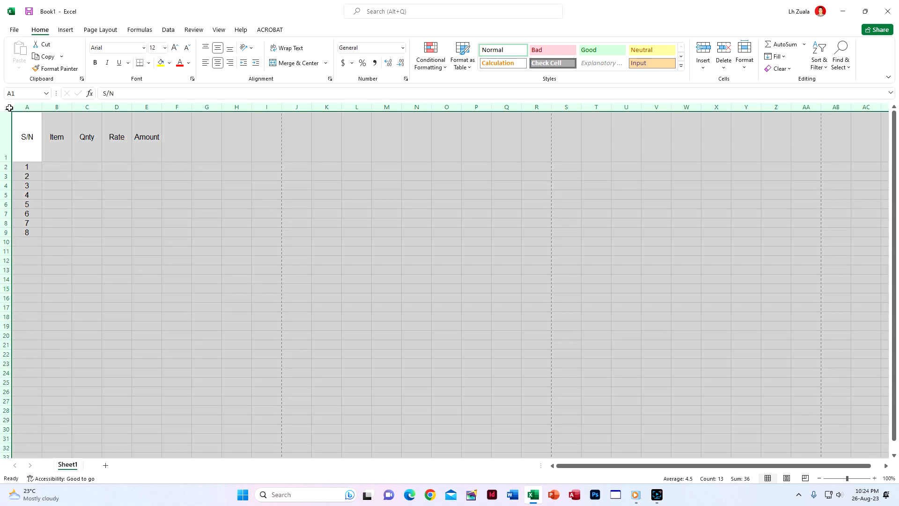
left_click(218, 49)
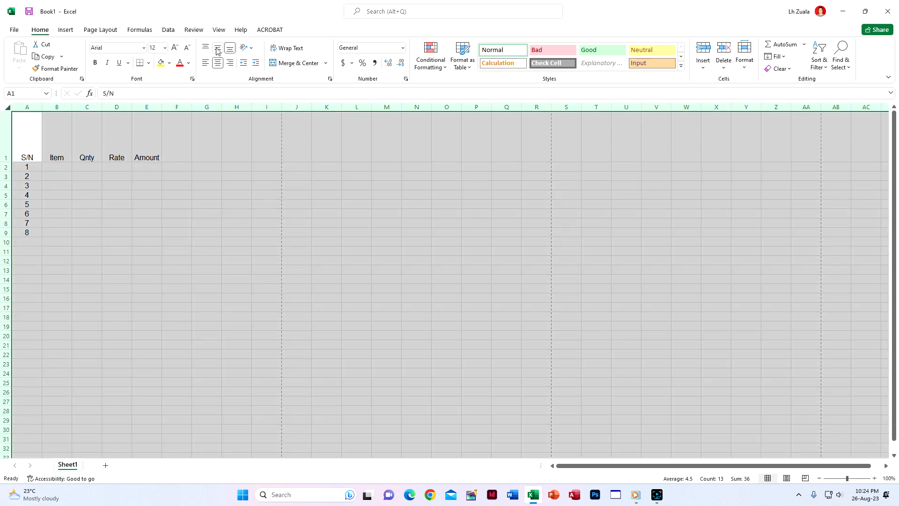
left_click(218, 50)
left_click(92, 196)
- Fill in the row for serial number 1 with item Kamis, quantity 5 and rate 750
left_click(65, 165)
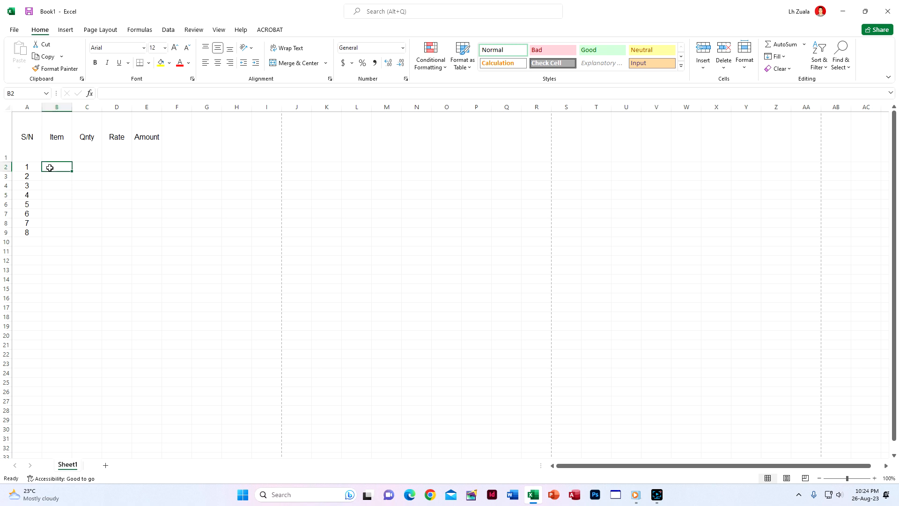
type("Kamis")
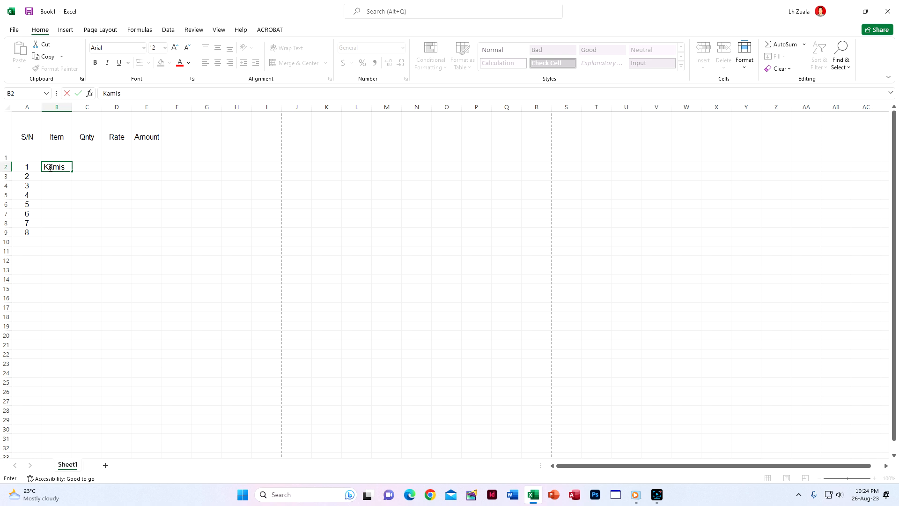
key("Tab")
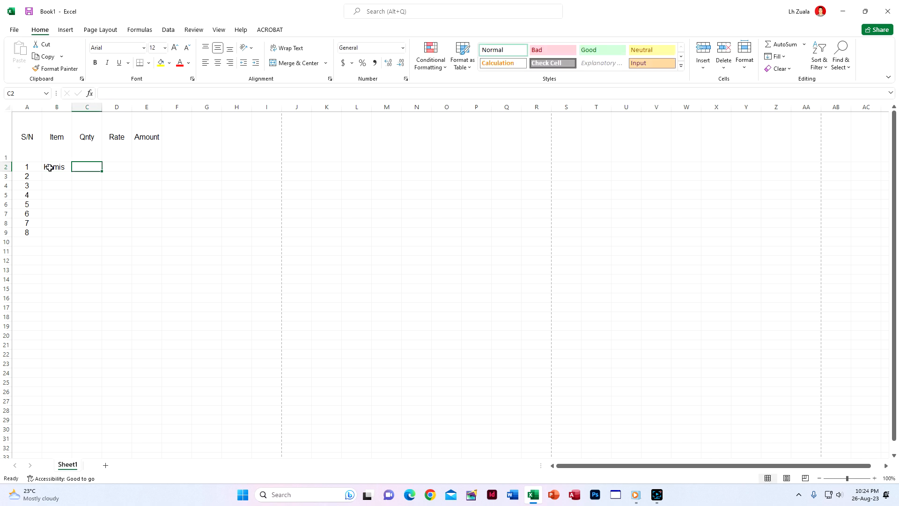
type("5")
key("Tab")
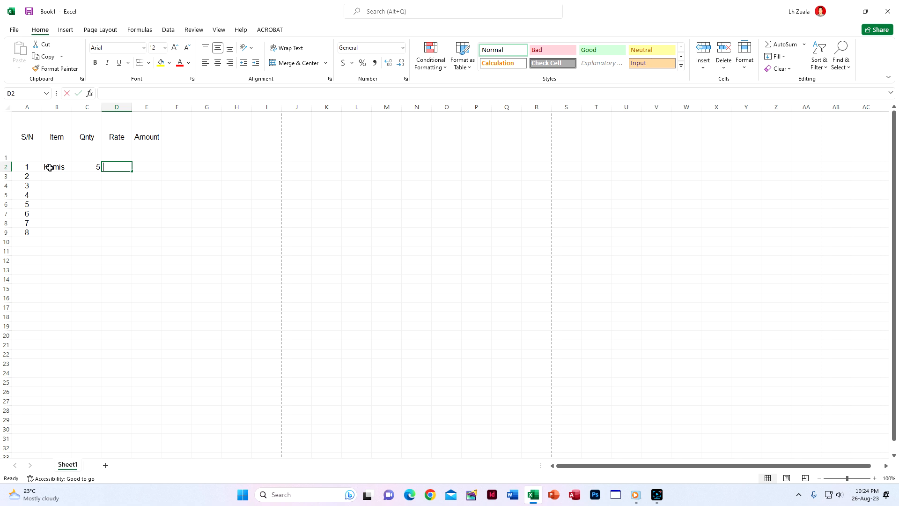
type("750")
key("Return")
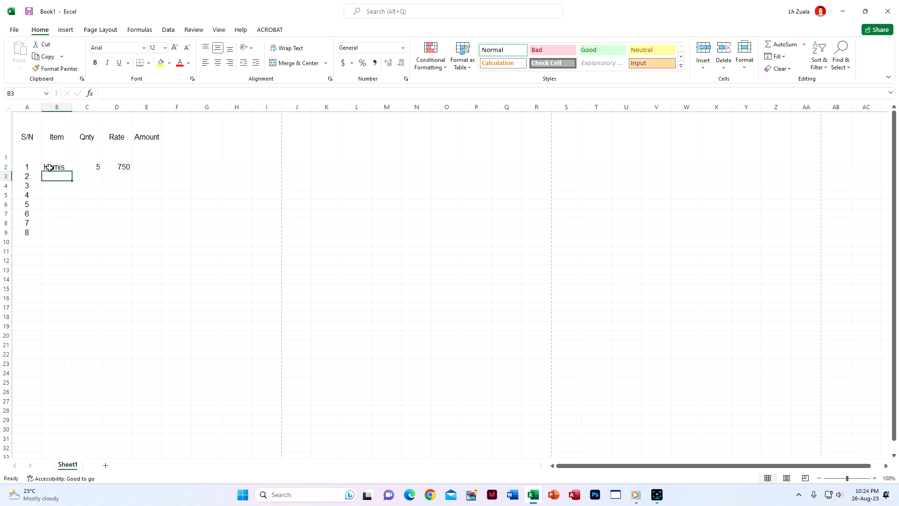
- Fill in the row for serial number 2 with item Jeans, quantity 1 and rate 1500
type("Je")
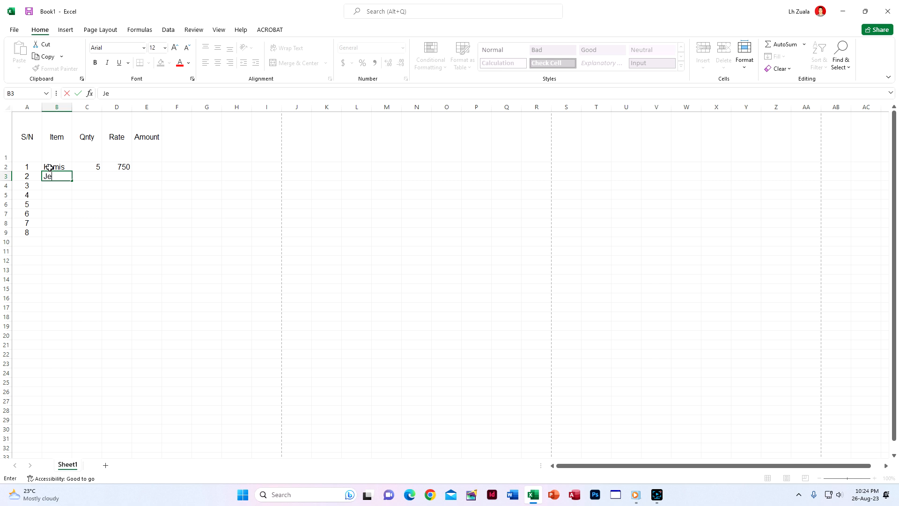
type("ans")
key("Tab")
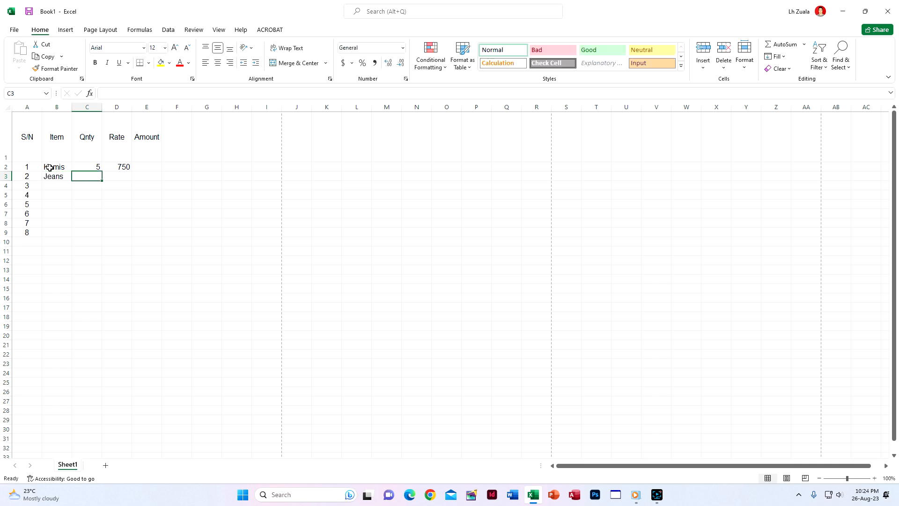
type("1")
key("Tab")
type("1500")
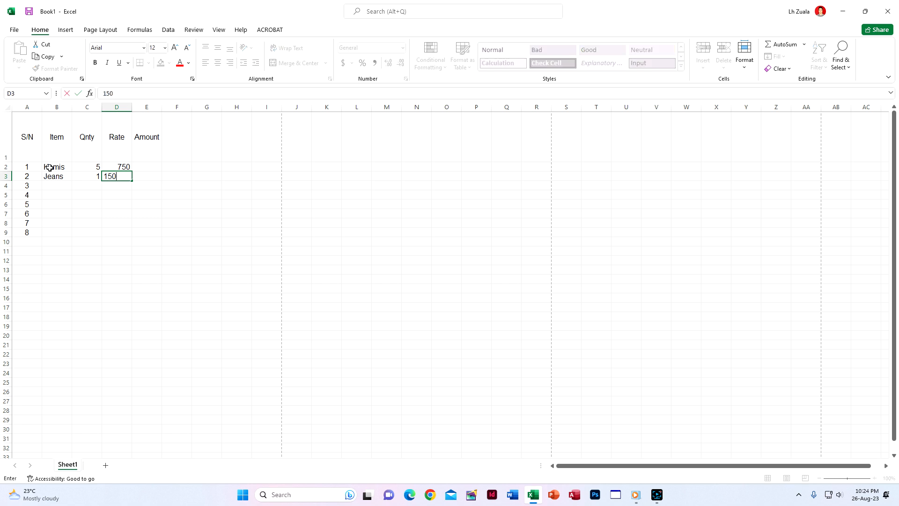
key("Return")
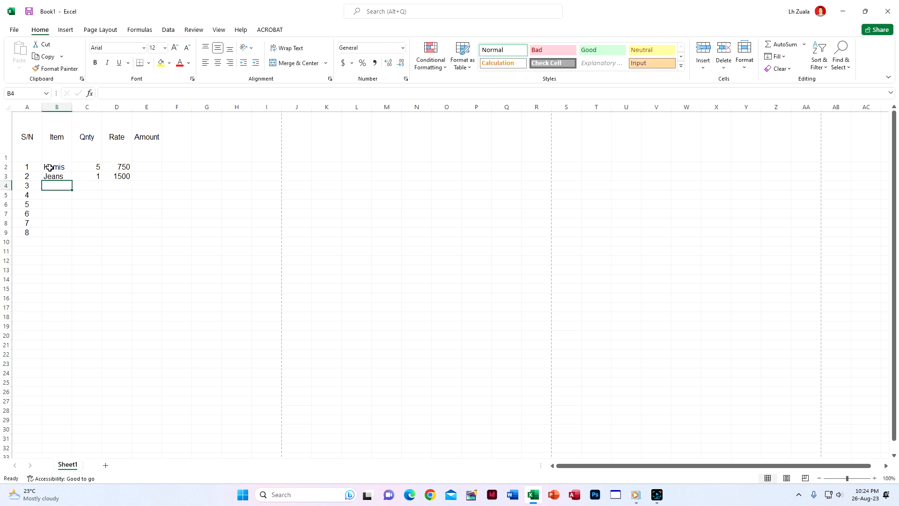
- Fill in the row for serial number 3 with item Sneaker, quantity 1 and rate 2500
type("Sneaker")
key("Tab")
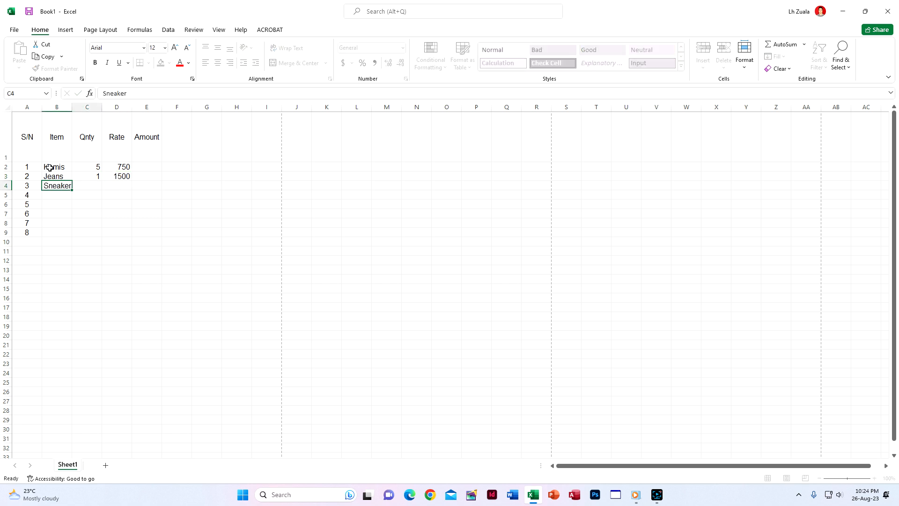
type("1")
key("Tab")
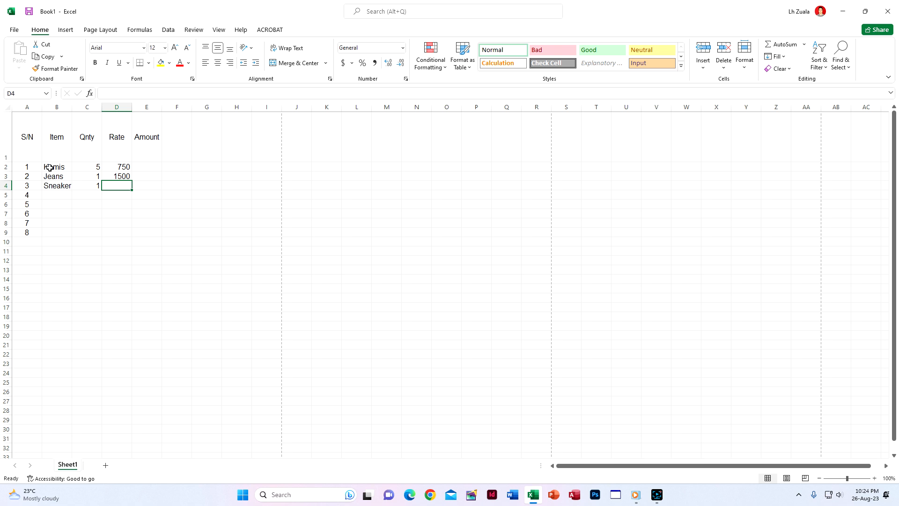
type("2500")
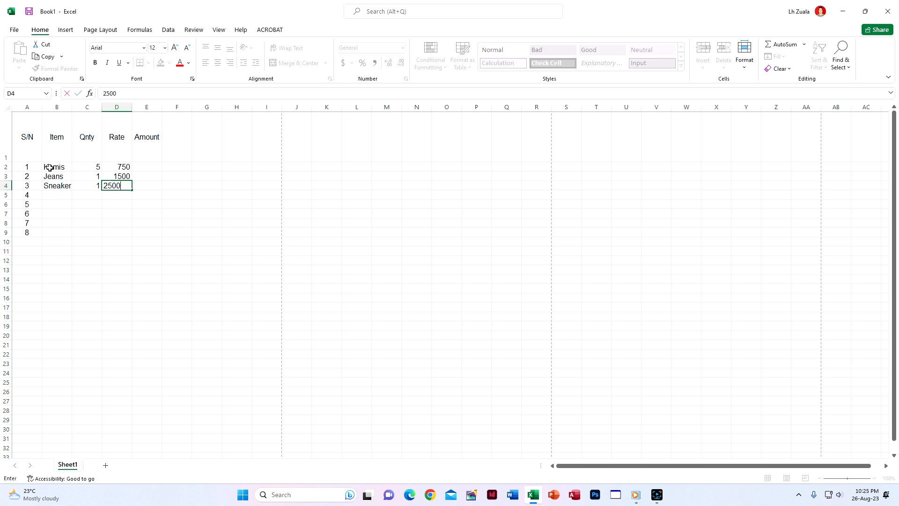
key("Return")
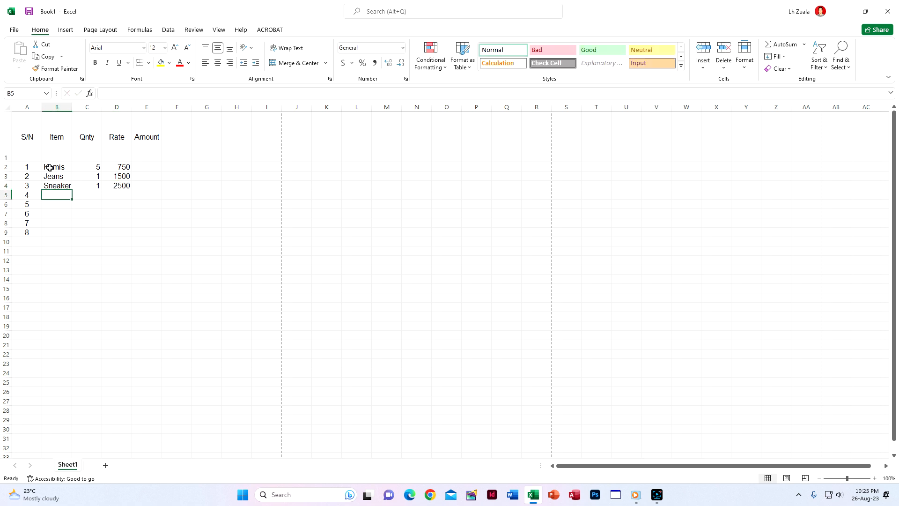
- Fill in the row for serial number 4 with item Scarf, quantity 1 and rate 150
type("Scarf")
key("Tab")
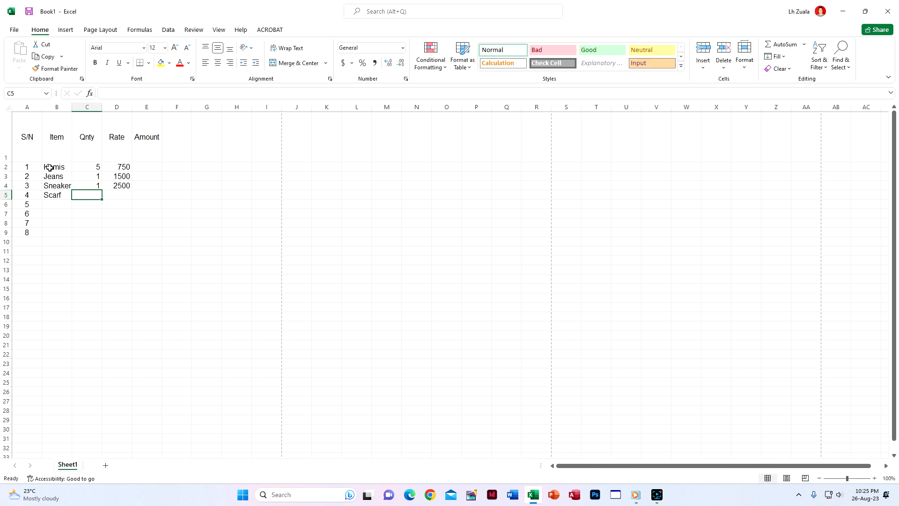
type("1")
key("Tab")
type("150")
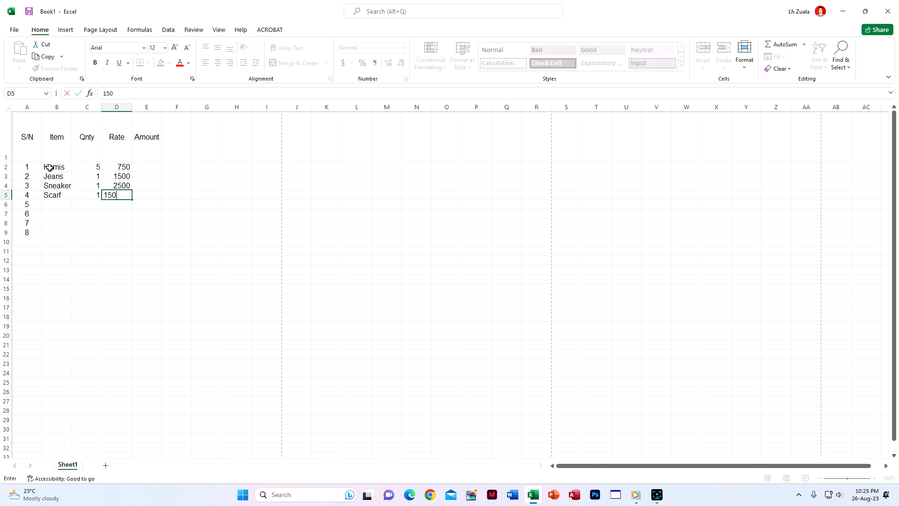
key("Return")
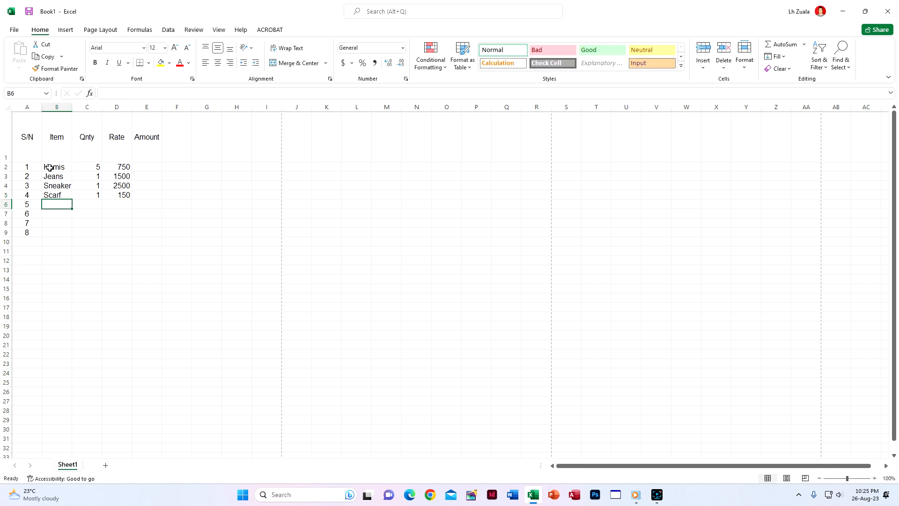
- Fill in the row for serial number 5 with item Hair Wax, quantity 1 and rate 250
type("Hair")
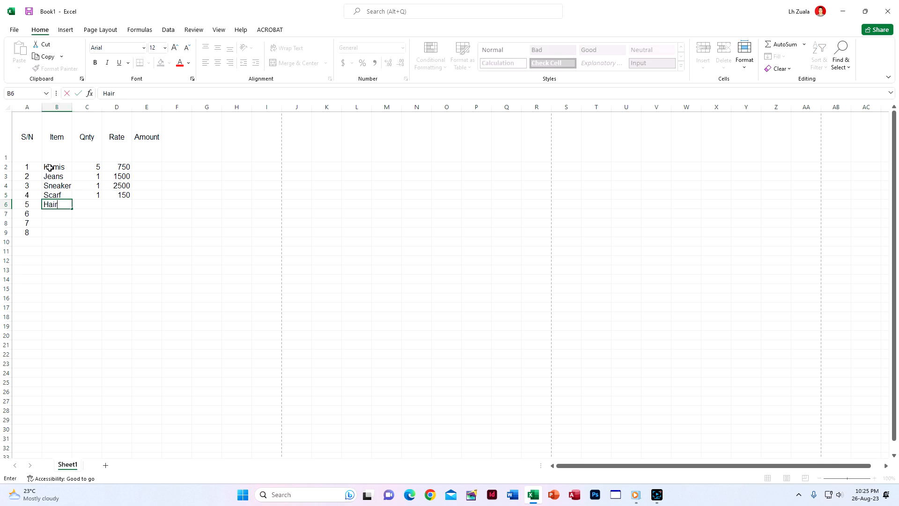
type(" Wax")
key("Tab")
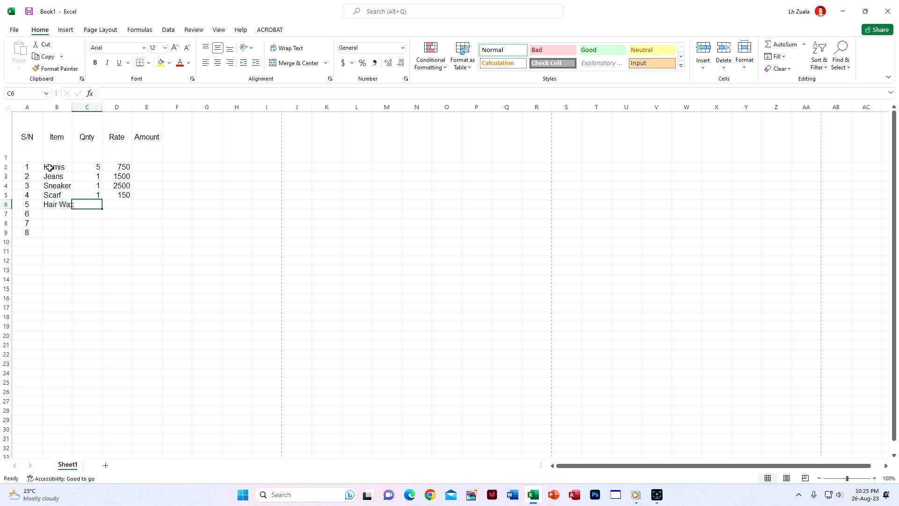
type("1")
key("Tab")
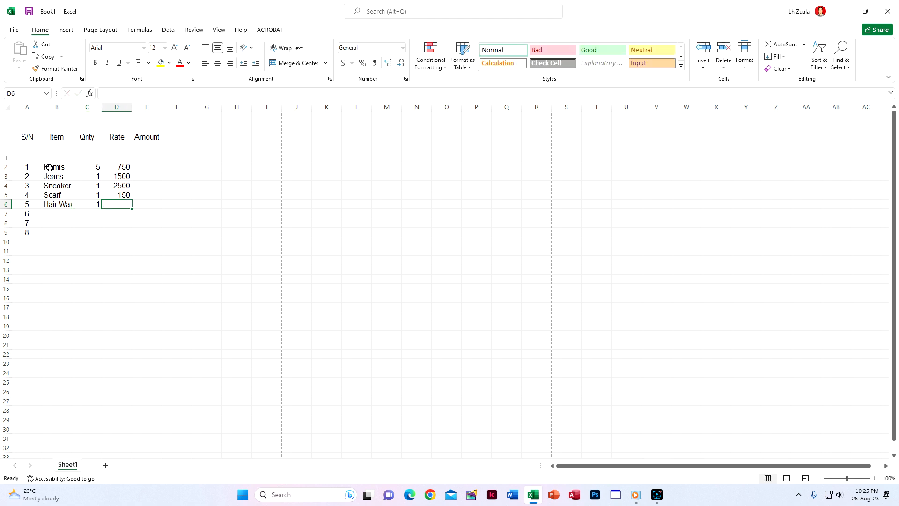
type("250")
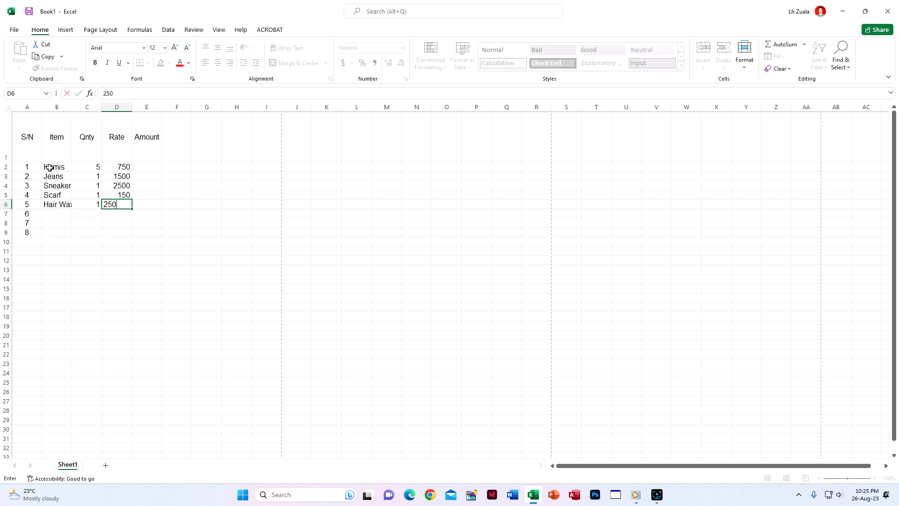
key("Return")
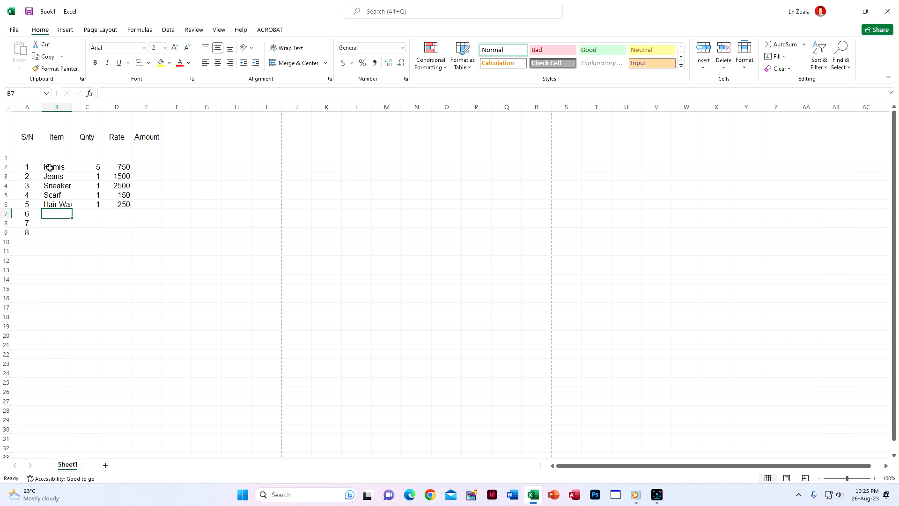
- Fill in the row for serial number 6 with item Perfume, quantity 1 and rate 2800
type("Perfume")
key("Tab")
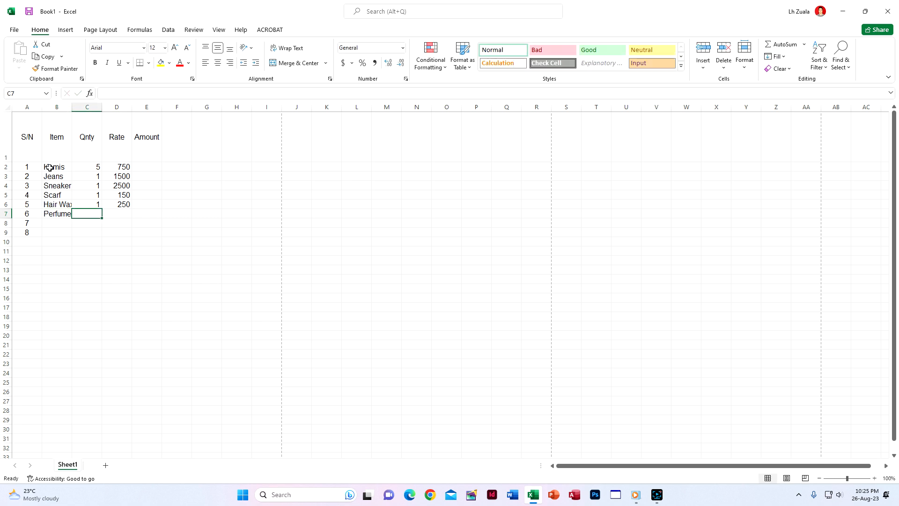
type("1")
key("Tab")
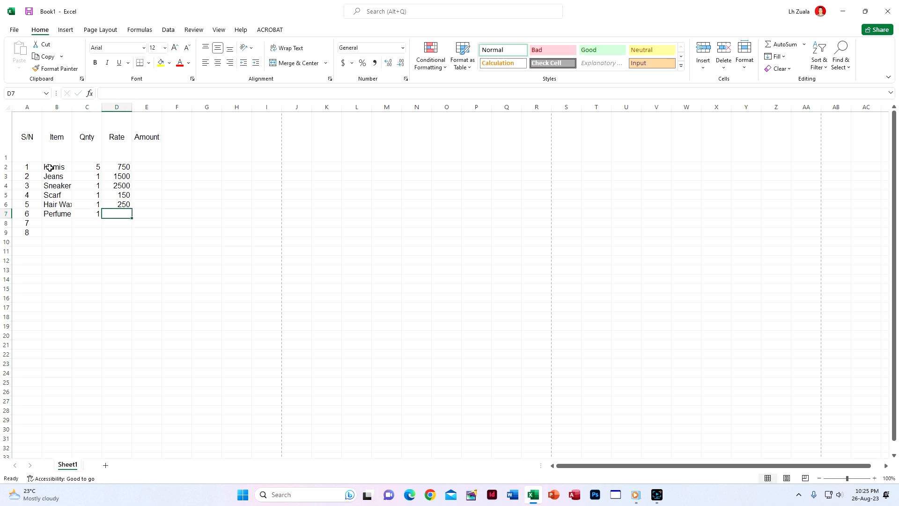
type("2800")
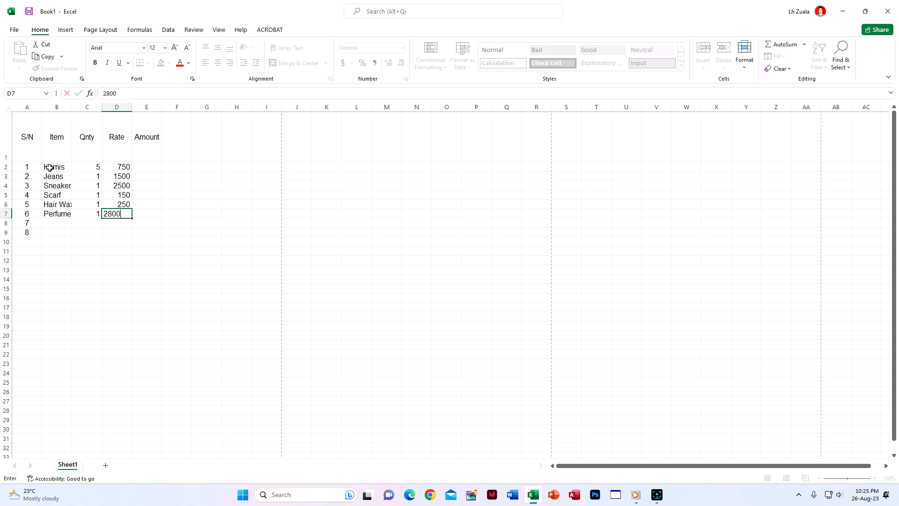
key("Return")
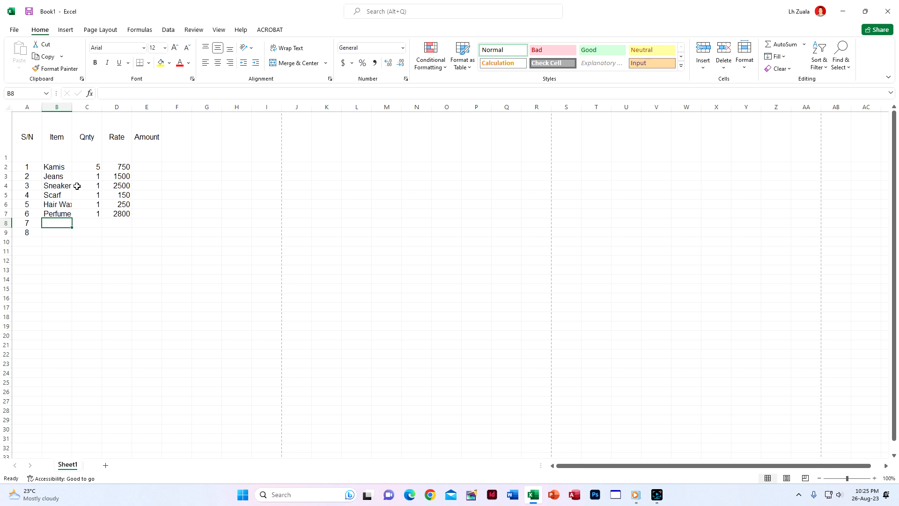
- Fill in the row for serial number 7 with item Body Spray, quantity 1 and rate 250
type("Body")
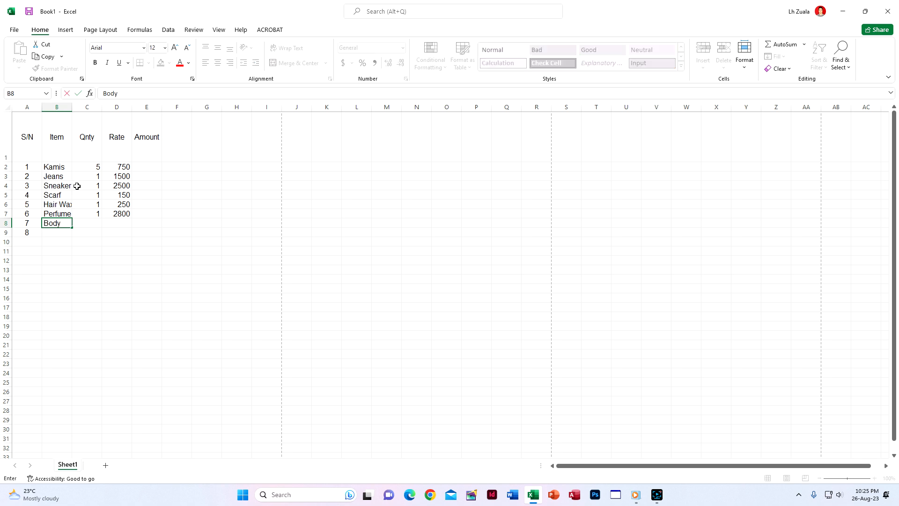
type(" Spray")
key("Tab")
type("1")
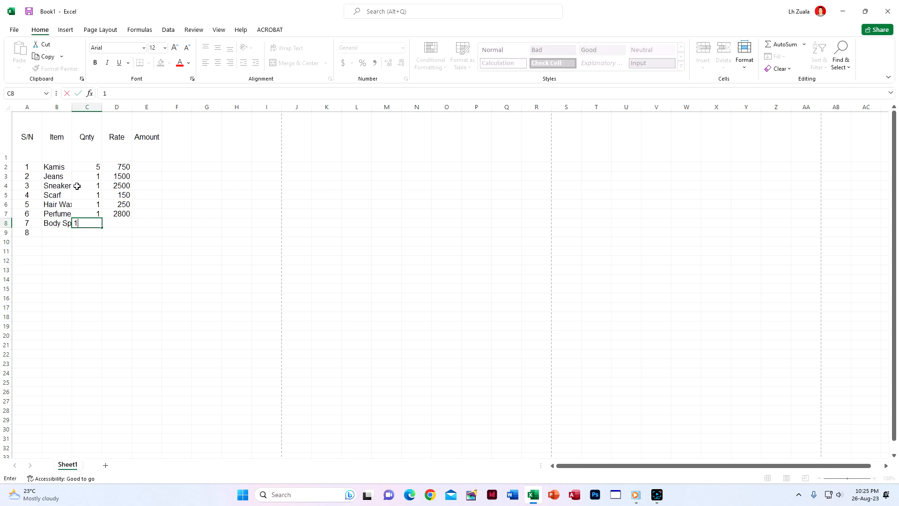
key("Tab")
type("250")
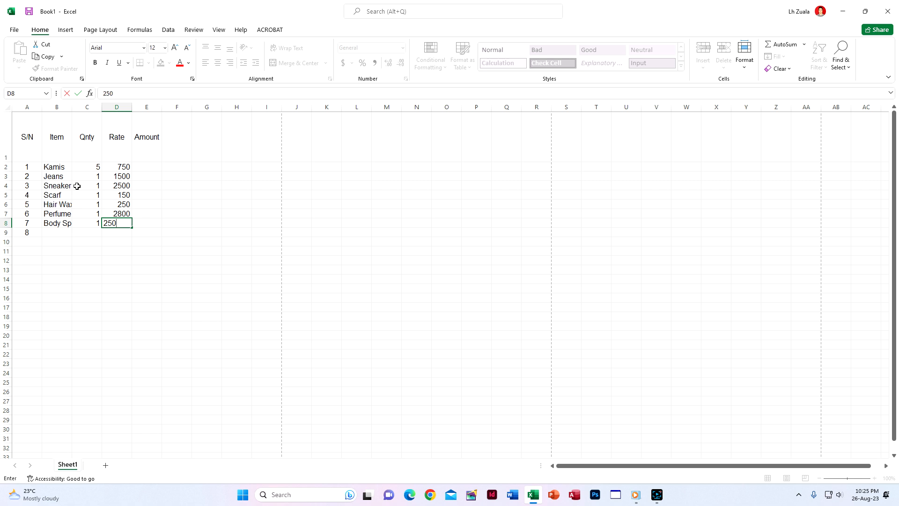
key("Return")
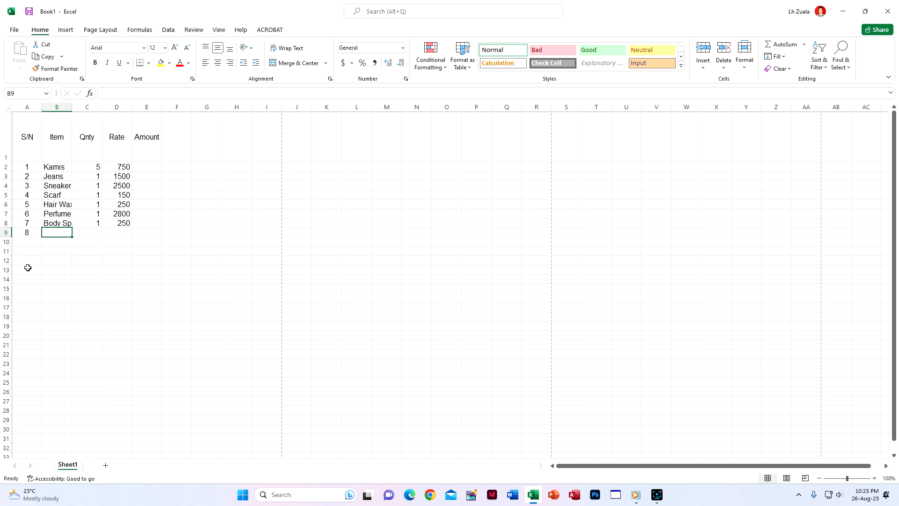
- Clear the unused serial number 8 from cell A9
left_click(25, 232)
type("8")
key("ctrl+Return")
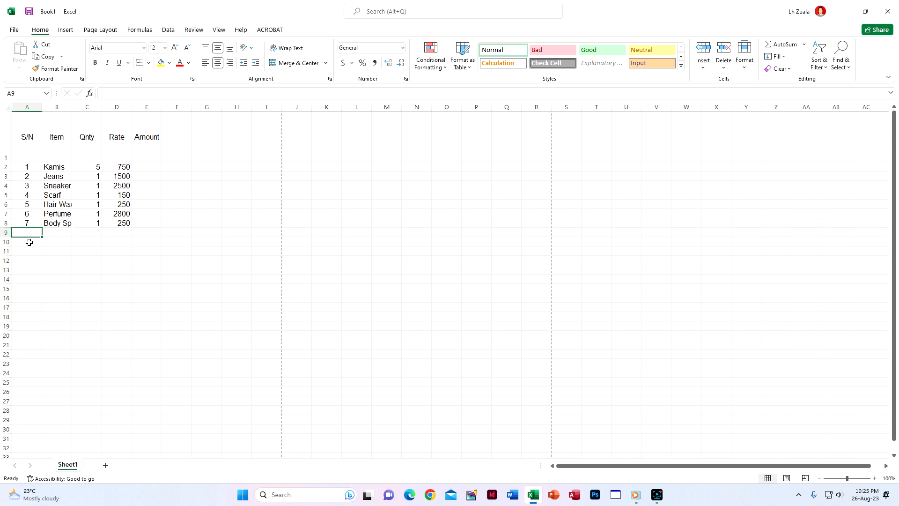
- AutoFit the widths of columns A to E to their contents
left_click(97, 242)
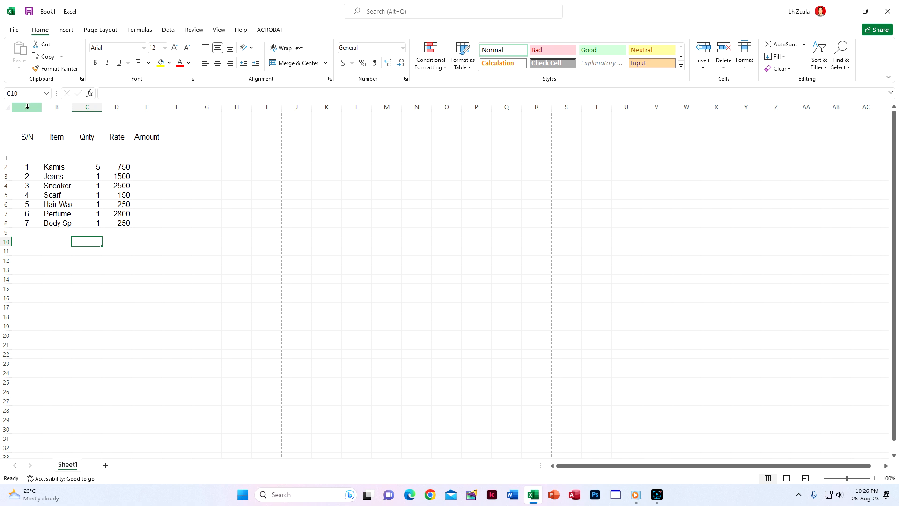
left_click_drag(27, 107, 150, 133)
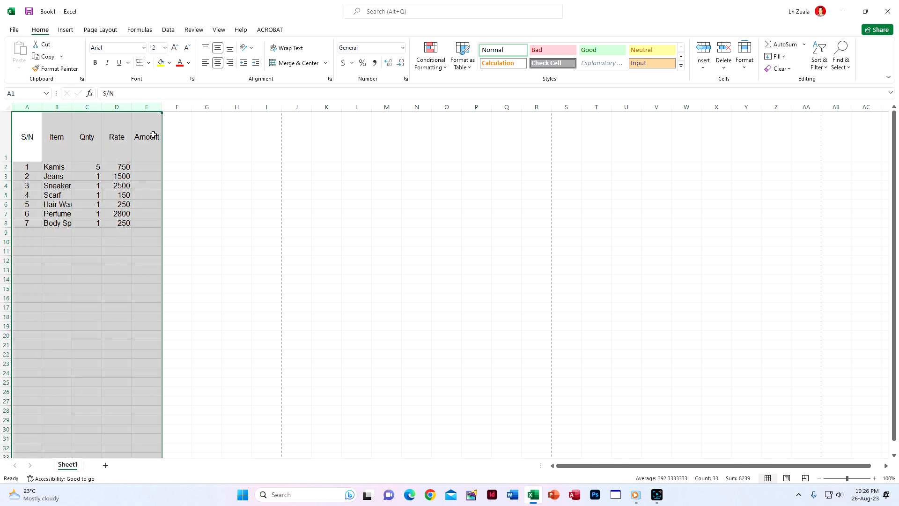
double_click(161, 107)
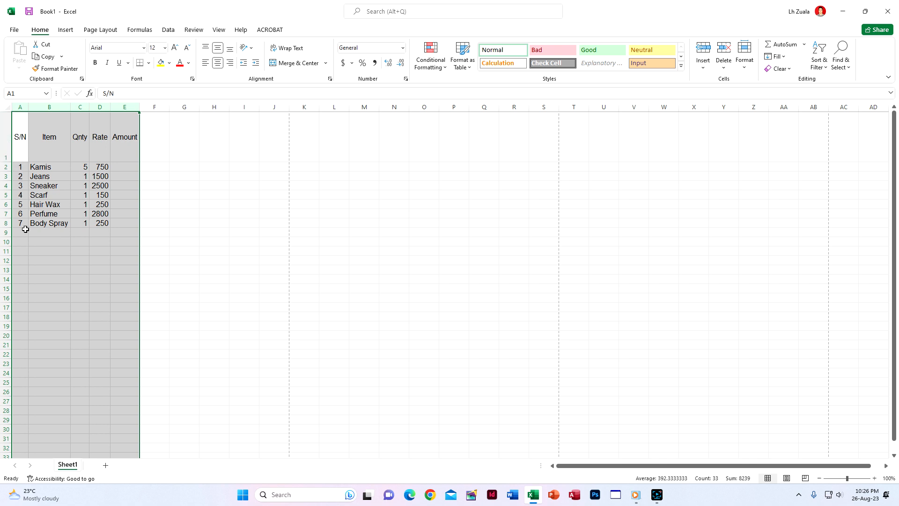
- Try giving rows 1 to 8 a uniform taller height by eye, undoing each attempt
left_click(4, 140)
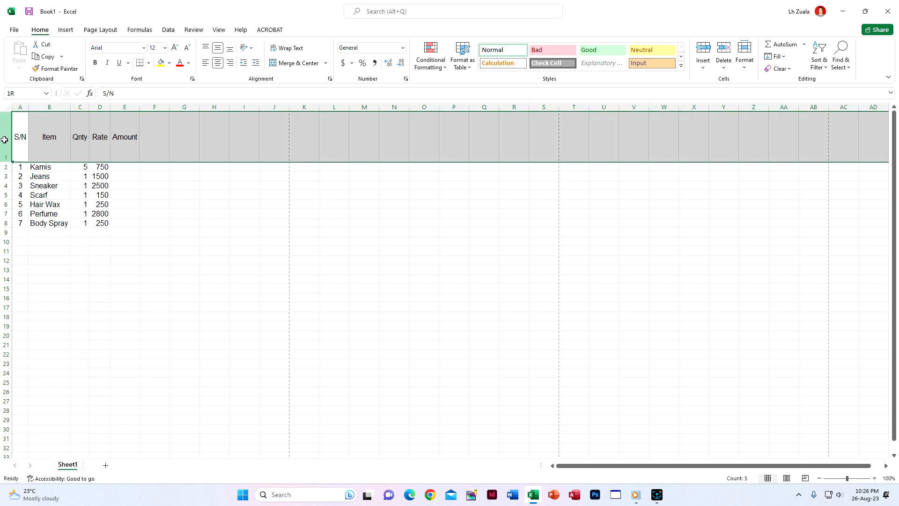
left_click_drag(5, 140, 9, 237)
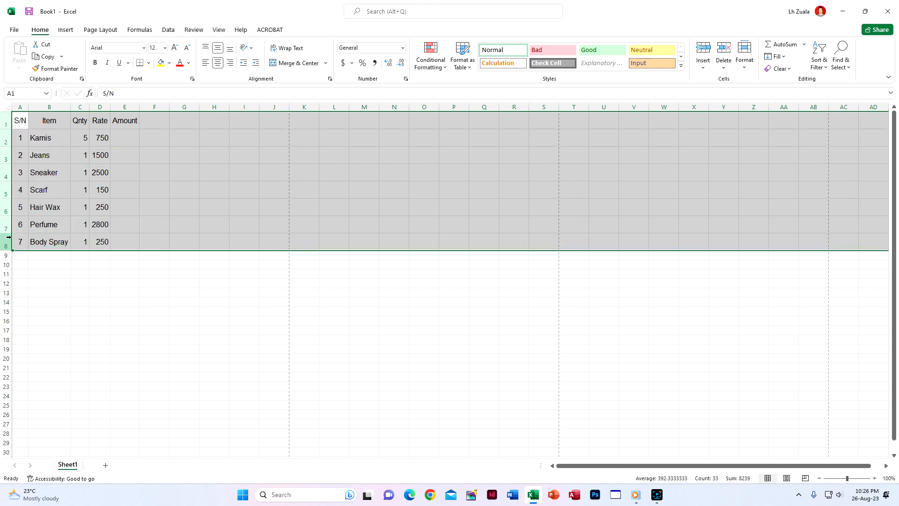
key("ctrl+z")
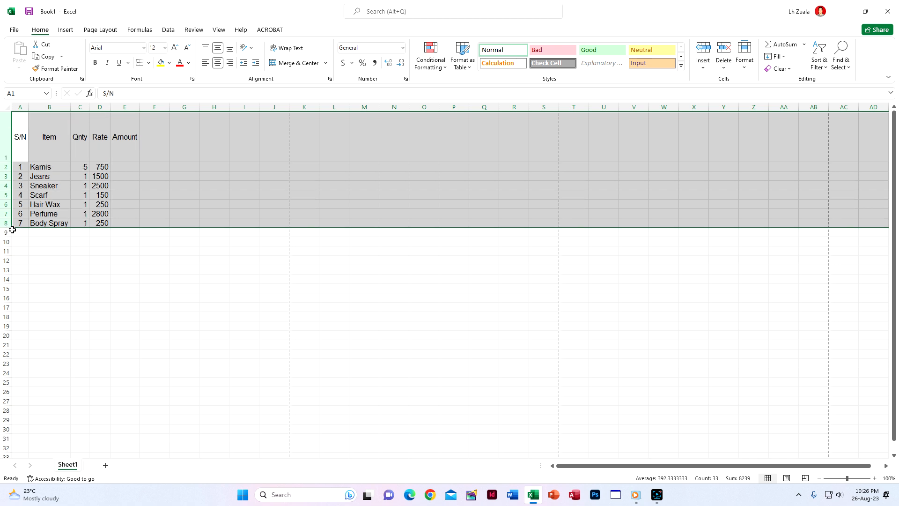
left_click_drag(13, 230, 12, 236)
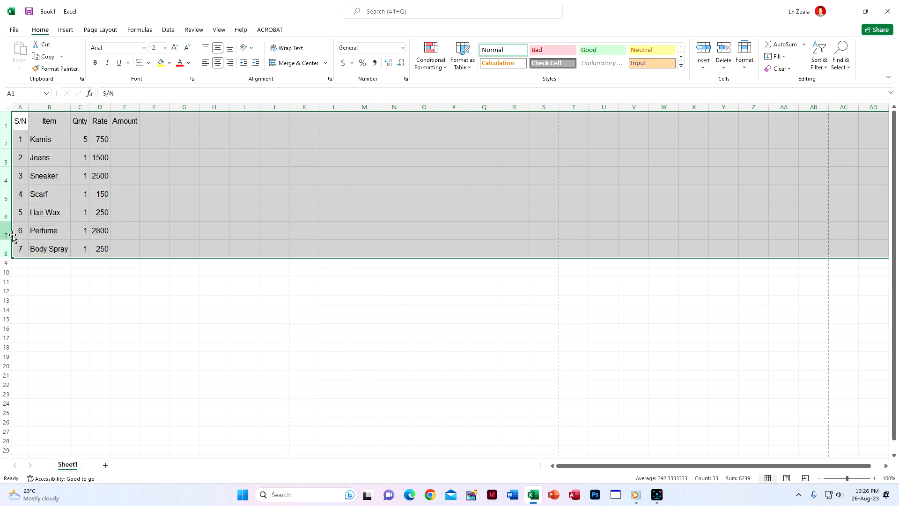
key("ctrl+z")
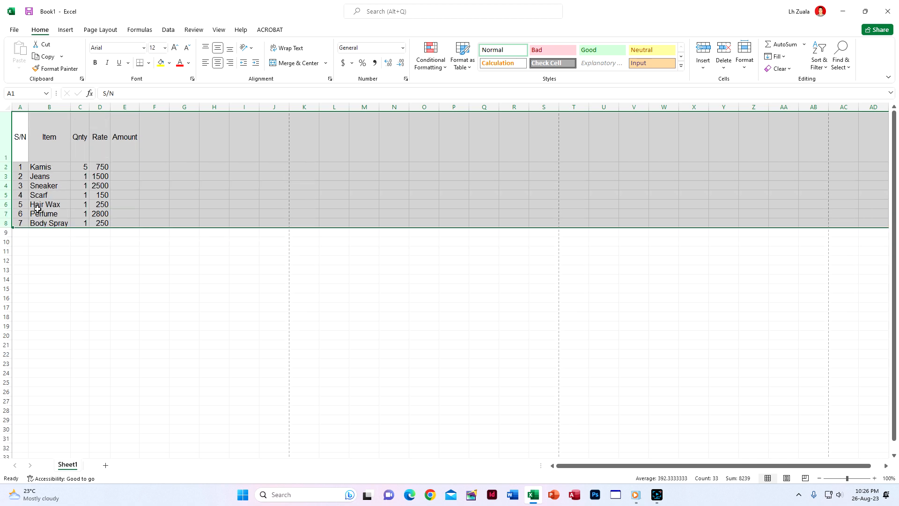
- Set the row height of rows 1 to 8 to 20
right_click(5, 181)
left_click(32, 313)
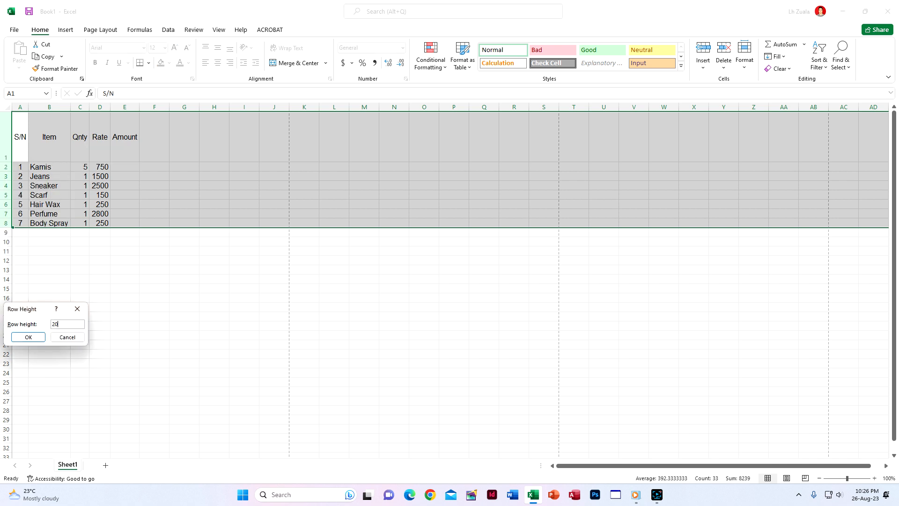
key("Return")
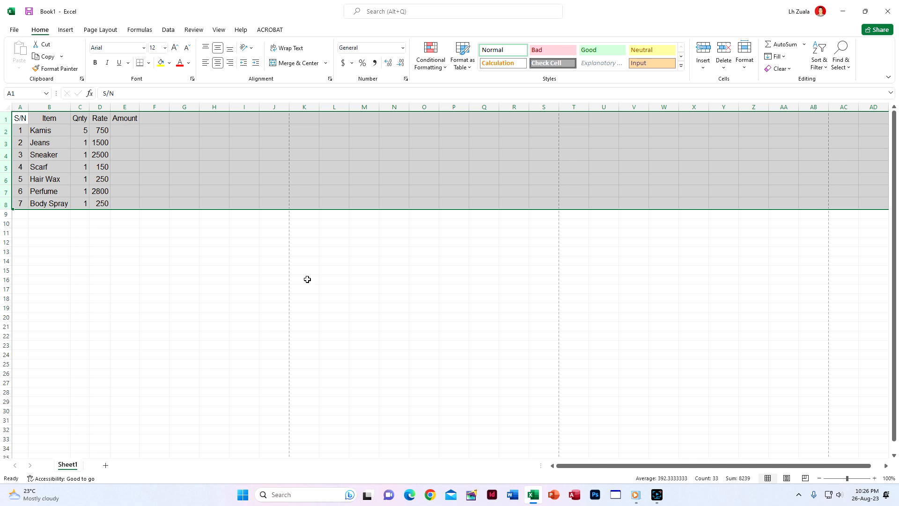
- Make the header cells from S/N to Amount bold and AutoFit columns A to E to the bold headings
left_click_drag(17, 117, 129, 121)
key("ctrl+b")
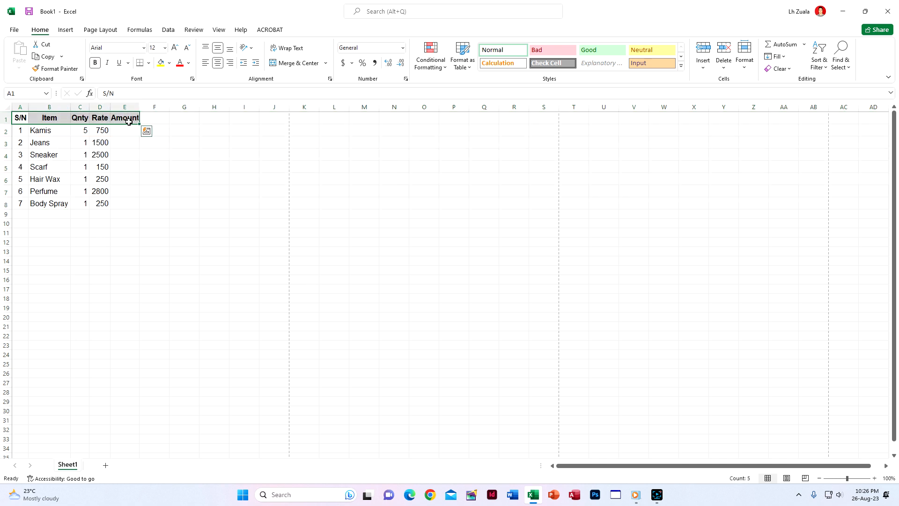
left_click(143, 206)
left_click_drag(19, 105, 138, 106)
double_click(139, 107)
left_click(123, 232)
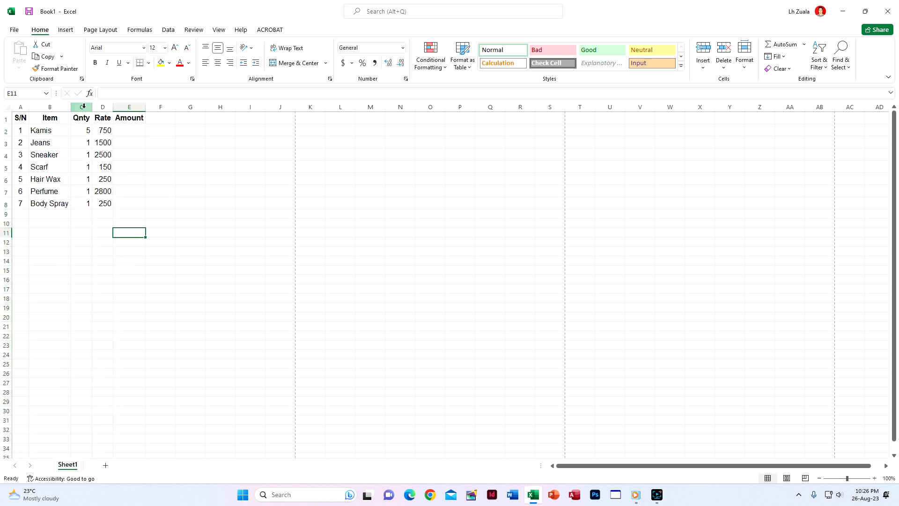
- Set the column width of the Qnty and Rate columns to 8
left_click_drag(81, 107, 108, 107)
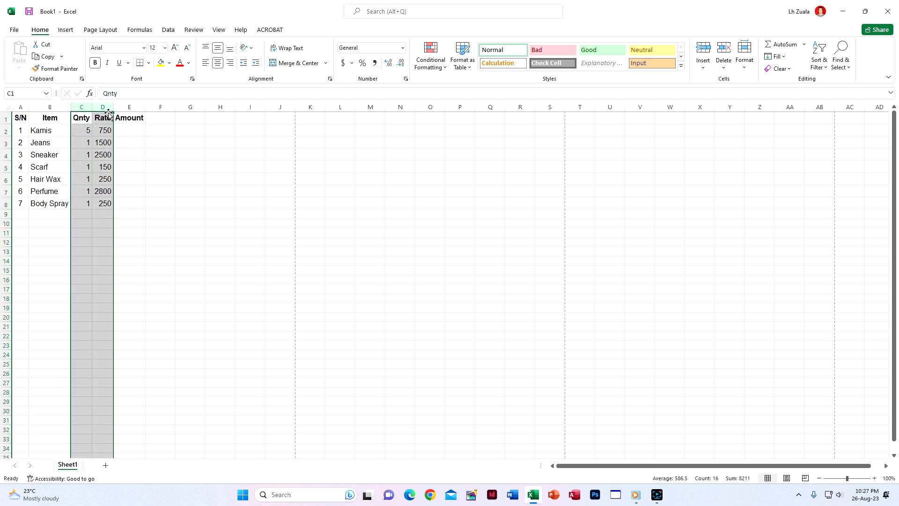
right_click(109, 109)
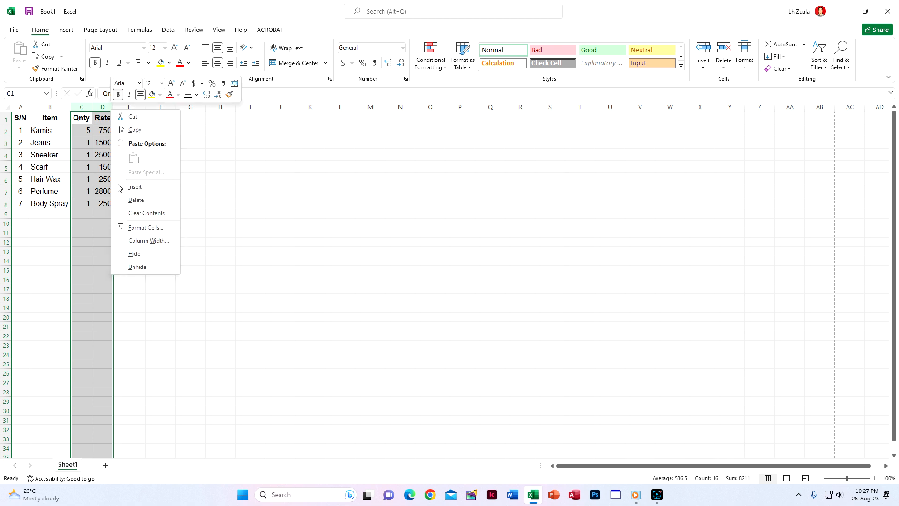
left_click(153, 241)
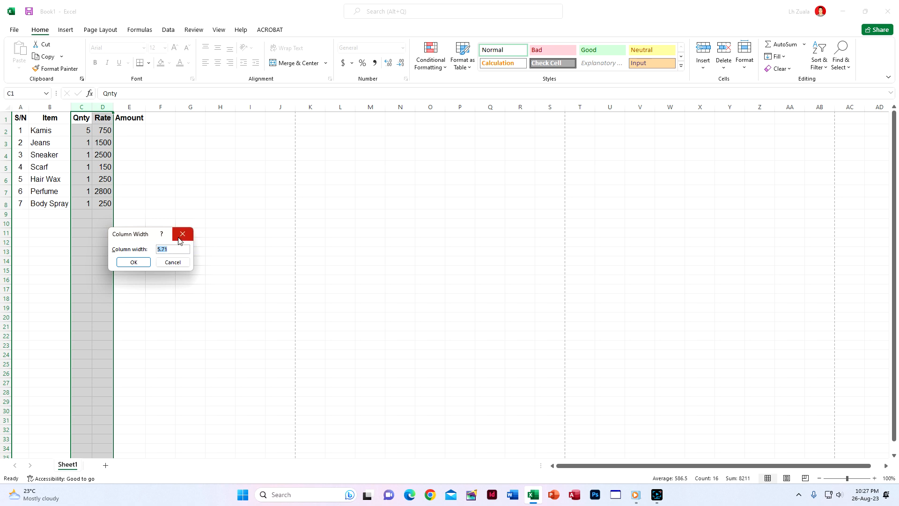
type("8")
key("Return")
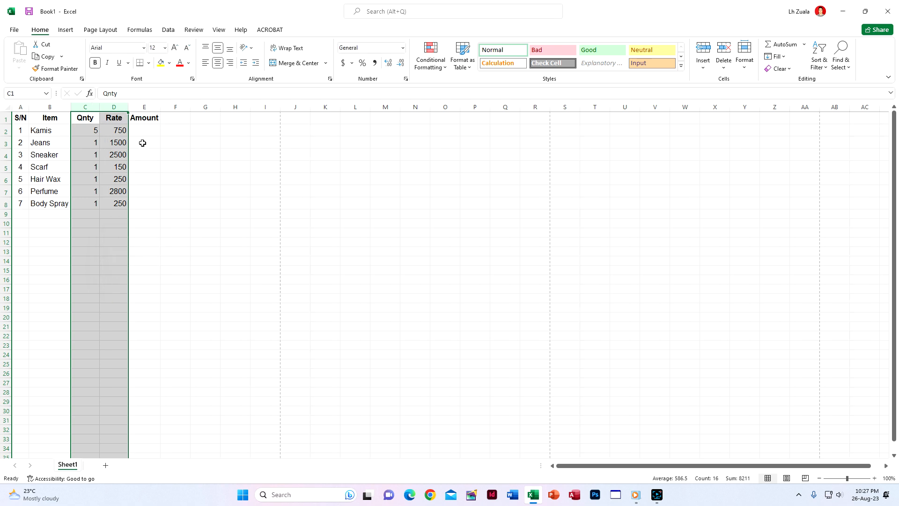
- Set the column width of the Amount column to 12
left_click(151, 108)
right_click(155, 109)
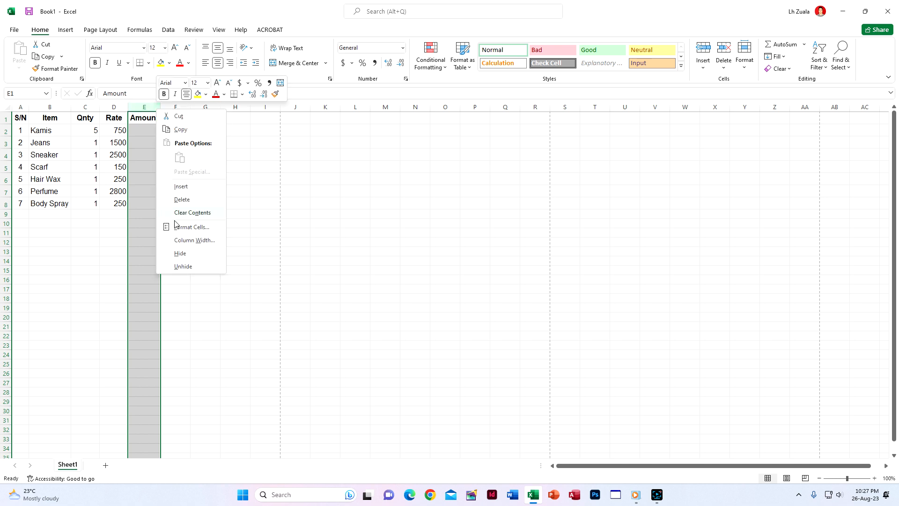
left_click(191, 241)
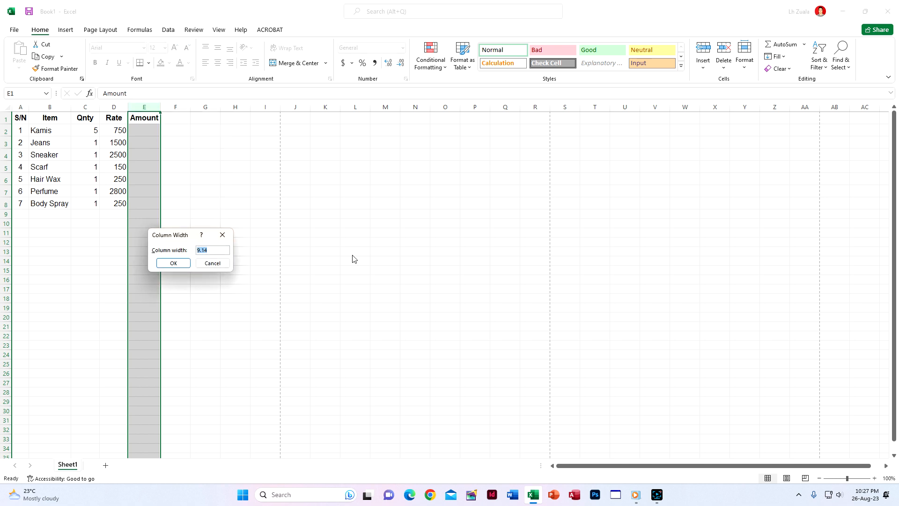
type("12")
key("Return")
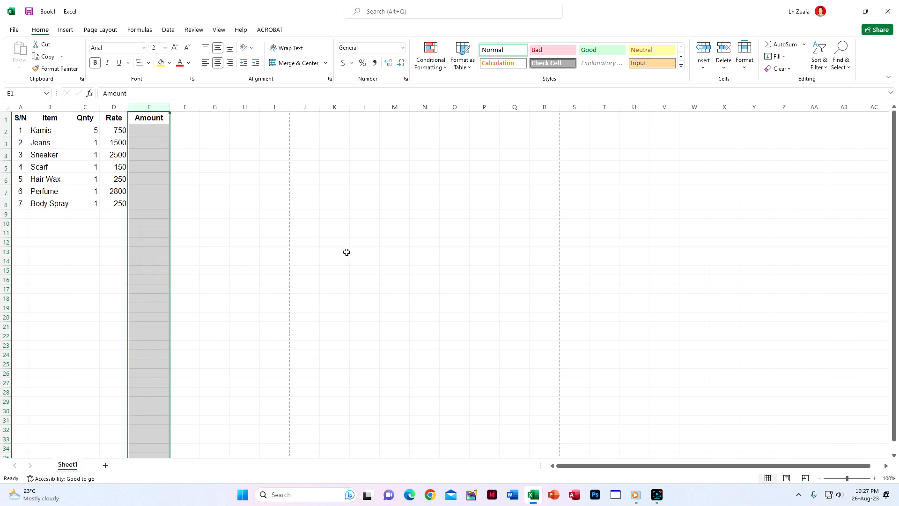
left_click(347, 252)
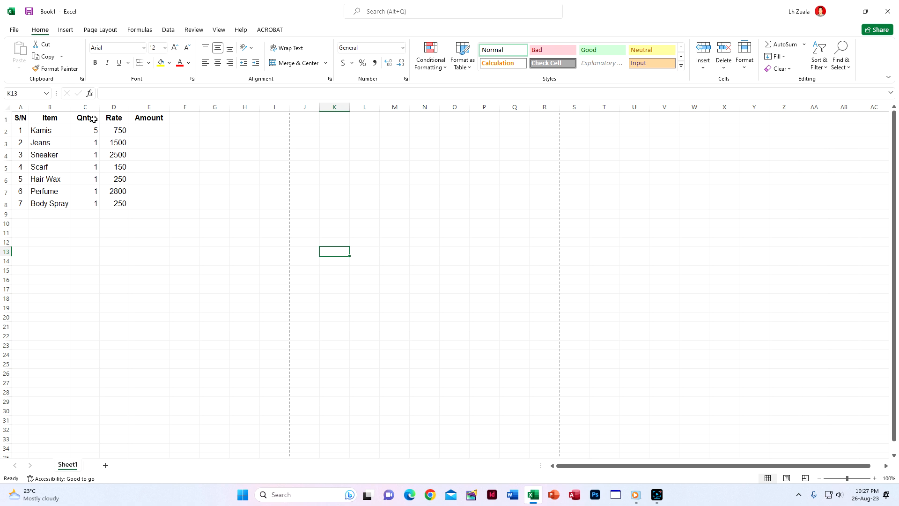
- Center the contents of the Qnty and Rate columns horizontally
left_click_drag(83, 130, 118, 204)
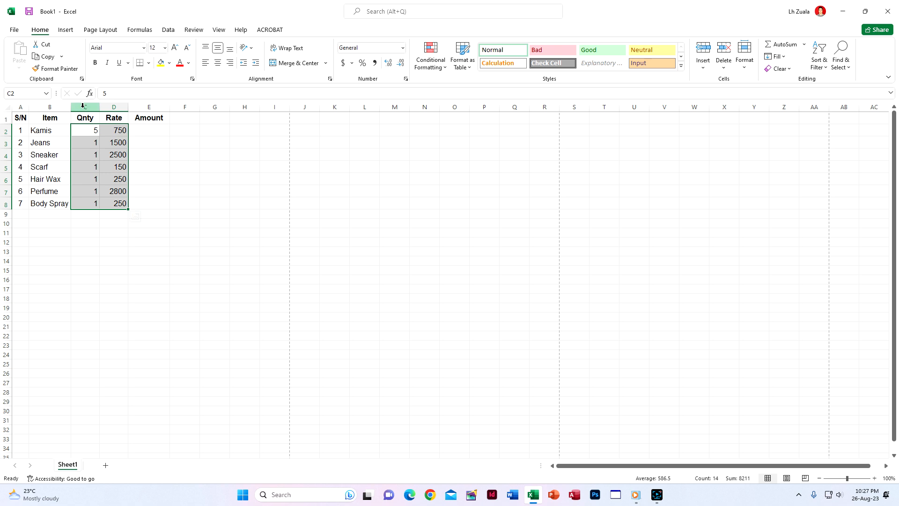
left_click(89, 108)
left_click_drag(89, 107, 107, 111)
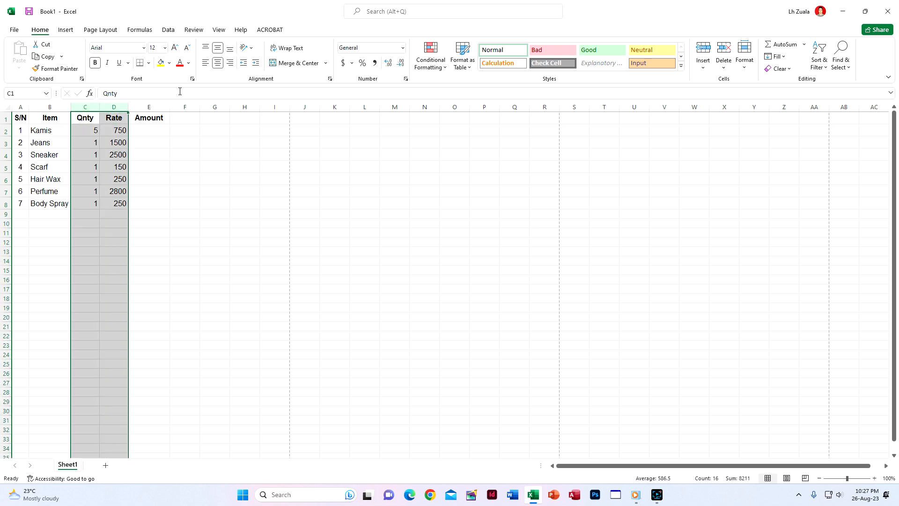
left_click(217, 63)
left_click(110, 255)
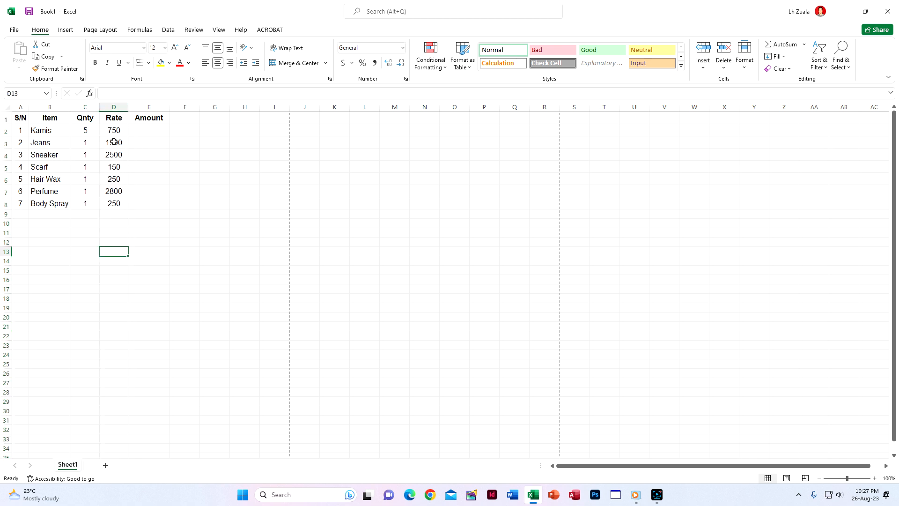
- Check the item table's layout on the A4 page in the print preview and return to the sheet
left_click(142, 131)
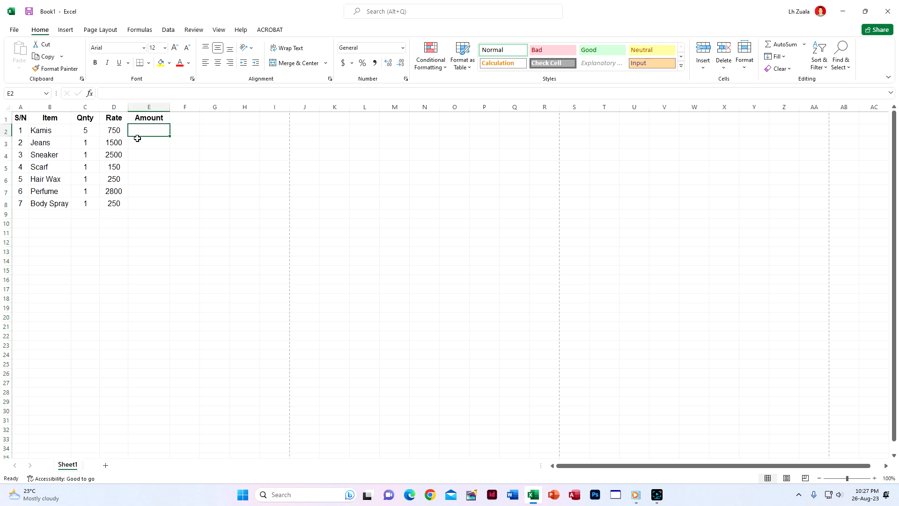
left_click(18, 31)
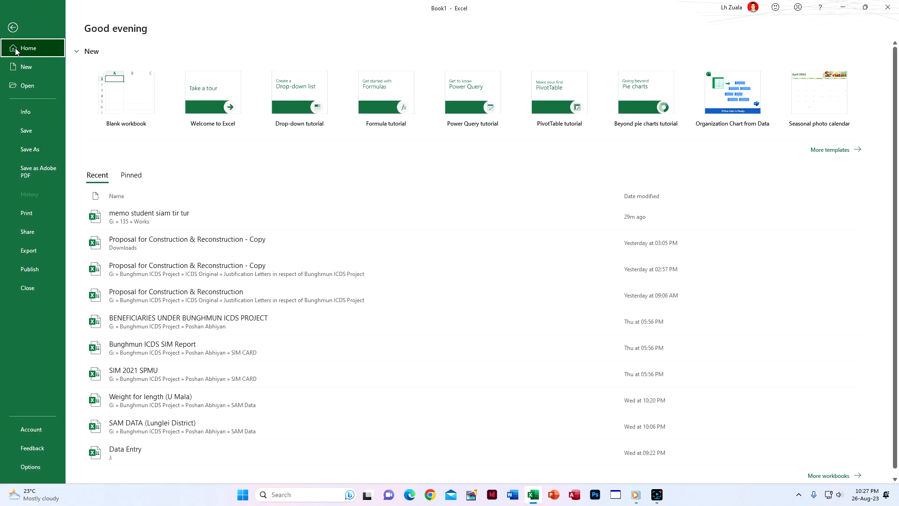
left_click(36, 215)
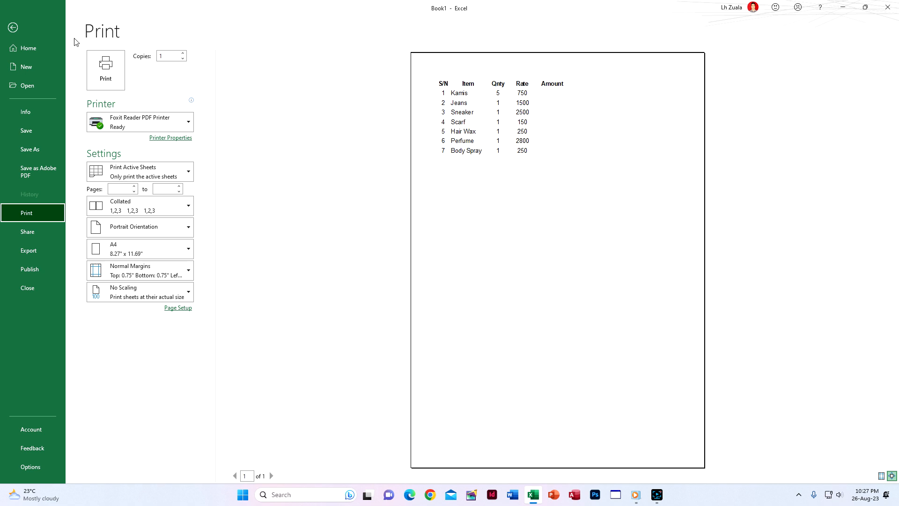
left_click(13, 27)
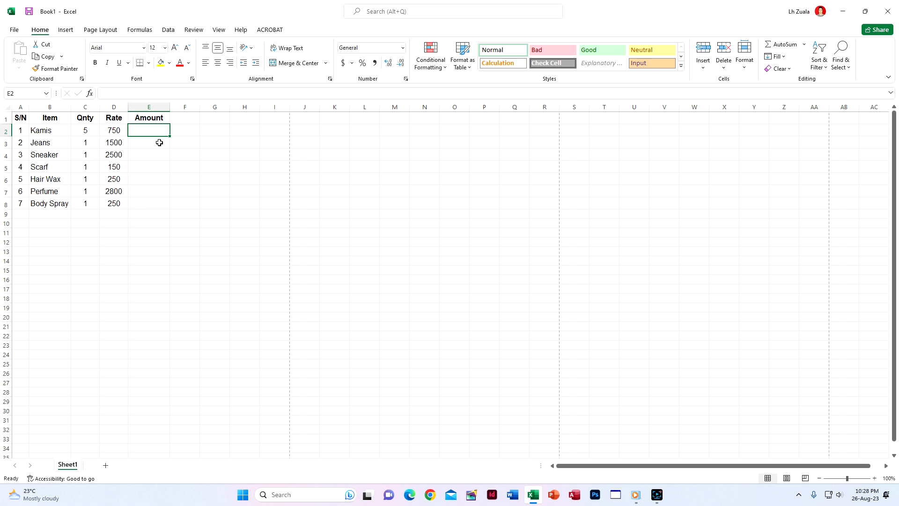
- Apply All Borders to the item table in cells A1 to E8
left_click_drag(20, 118, 151, 204)
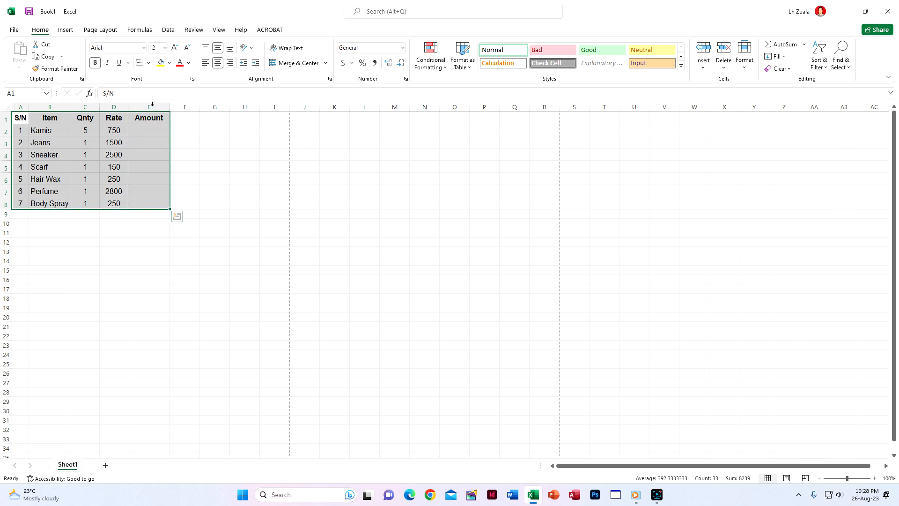
left_click(149, 66)
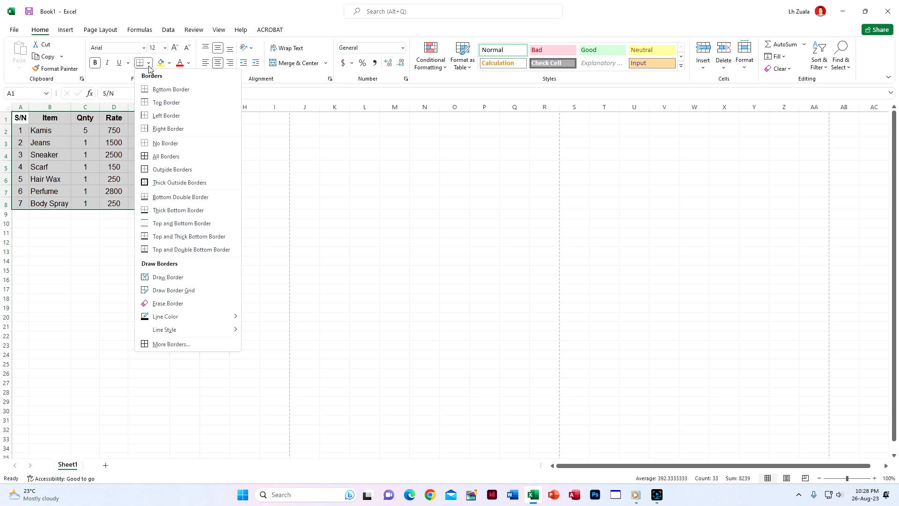
left_click(164, 156)
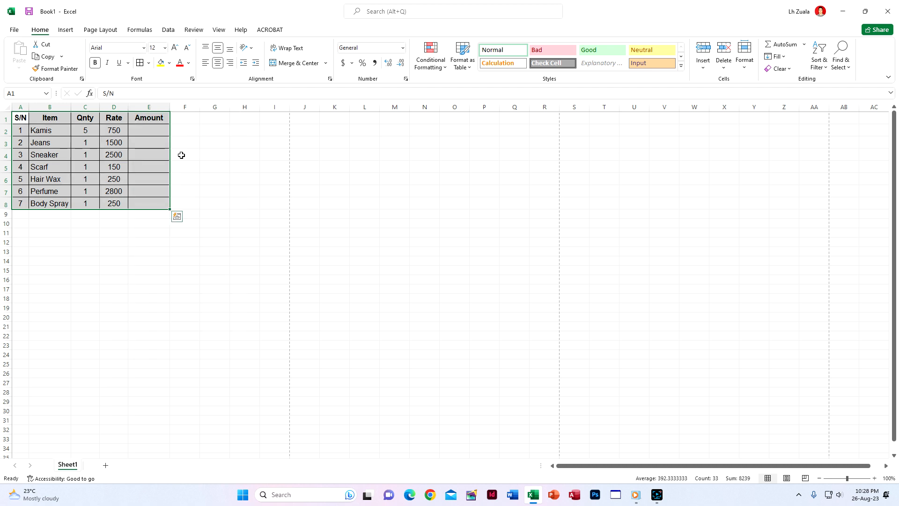
left_click(133, 281)
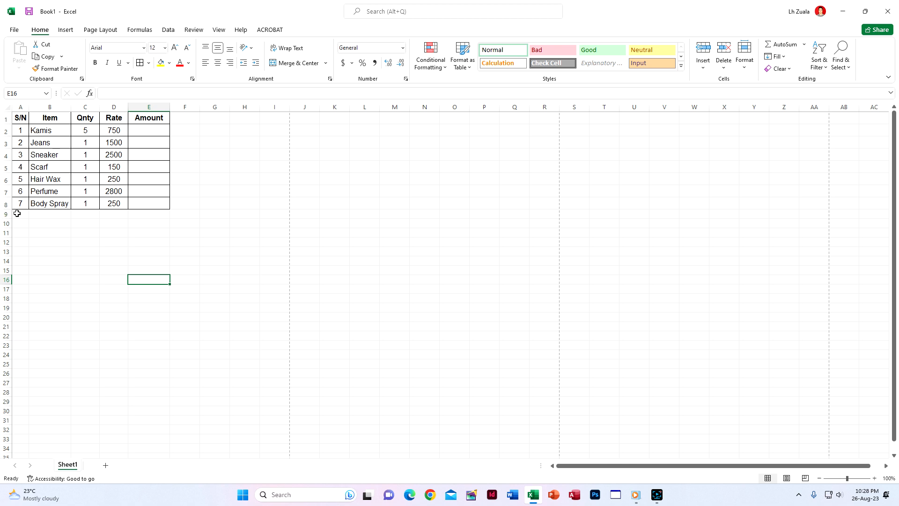
- Enter TOTAL in cell B9 below the last item
left_click_drag(17, 214, 32, 213)
left_click(74, 235)
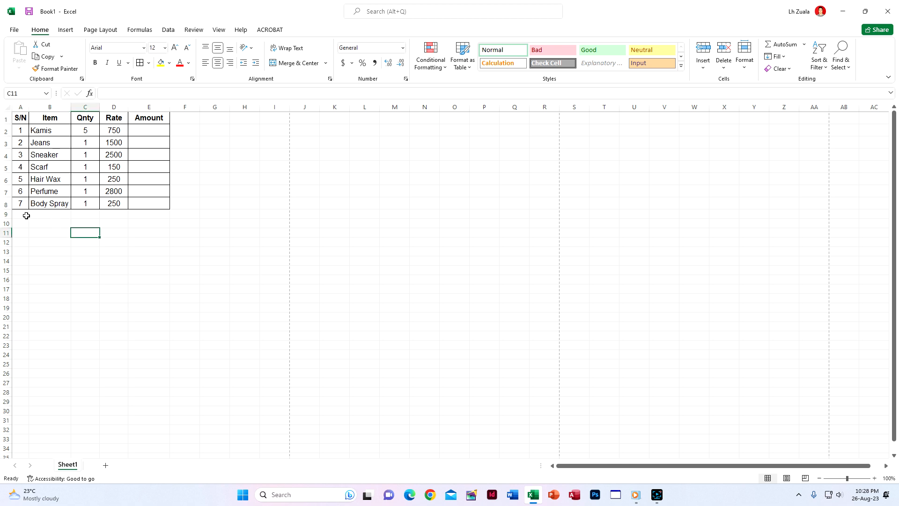
left_click(34, 213)
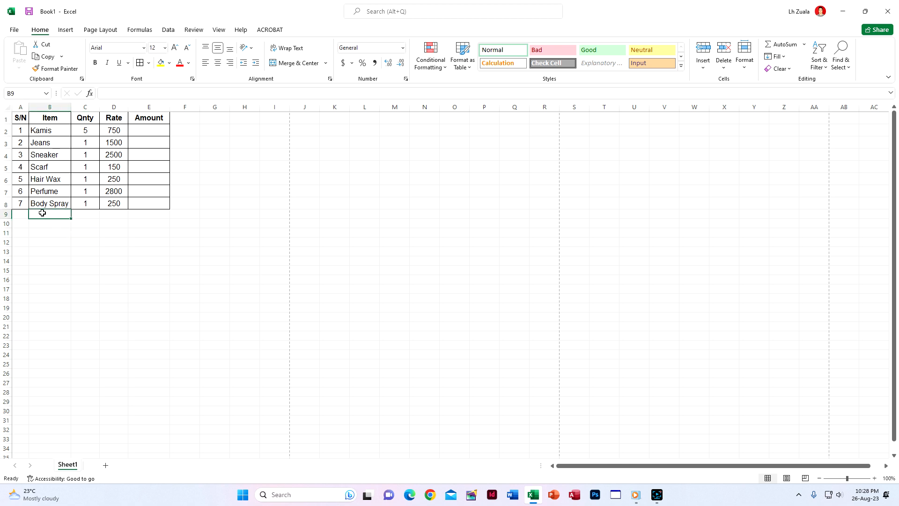
type("TOTAL")
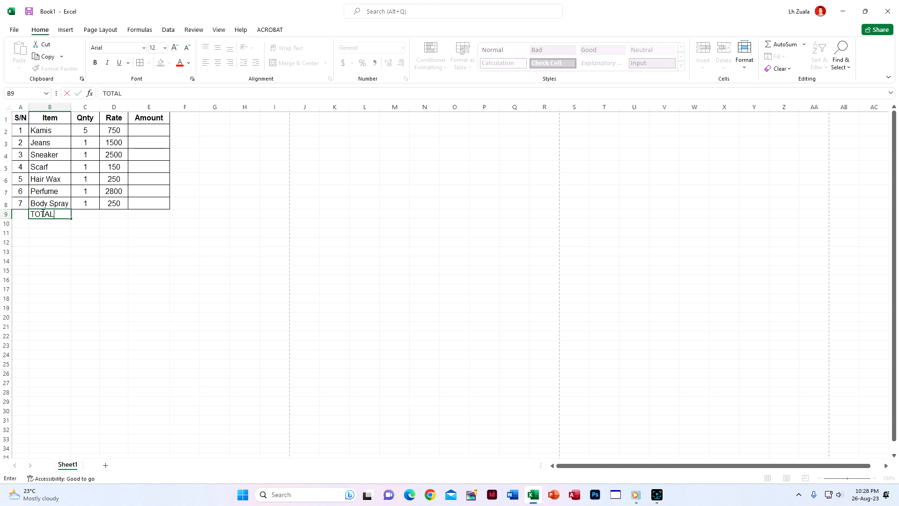
key("Tab")
- Try merging cells A9 to E9, undo the merge, and apply borders to all cells in that range
left_click_drag(21, 215, 154, 214)
left_click(290, 63)
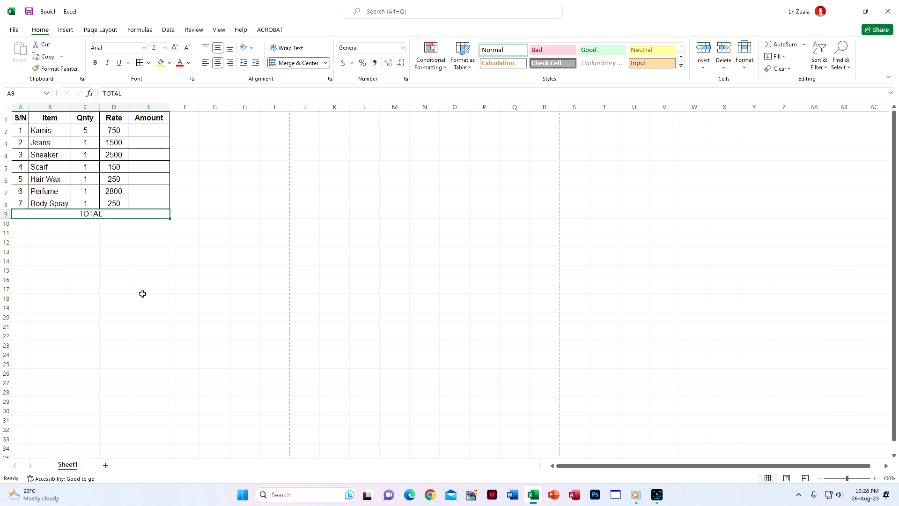
key("ctrl+z")
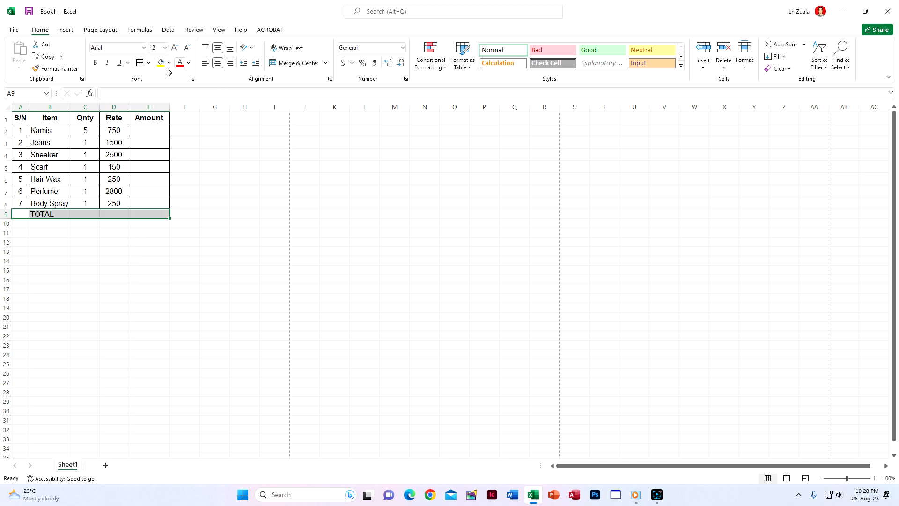
left_click(168, 271)
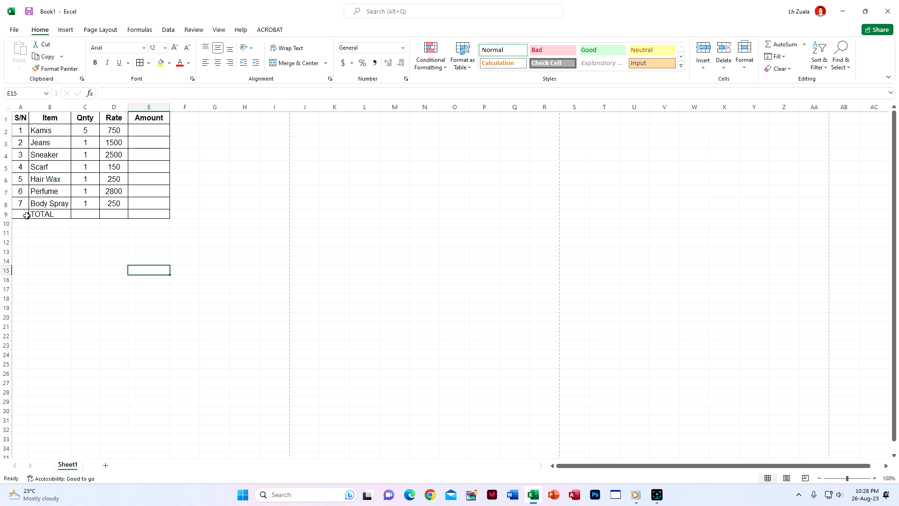
- Merge cells A9 to D9 and make the TOTAL label right-aligned and bold
left_click_drag(21, 216, 113, 213)
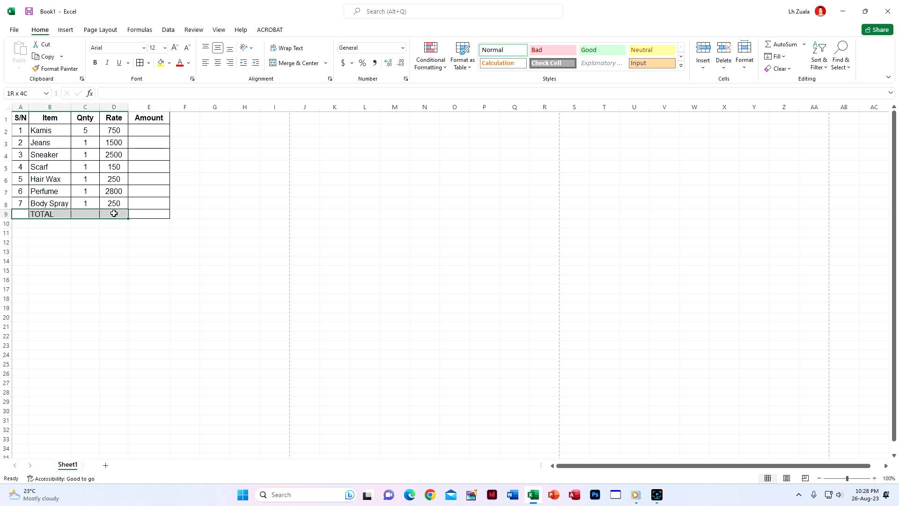
left_click(300, 64)
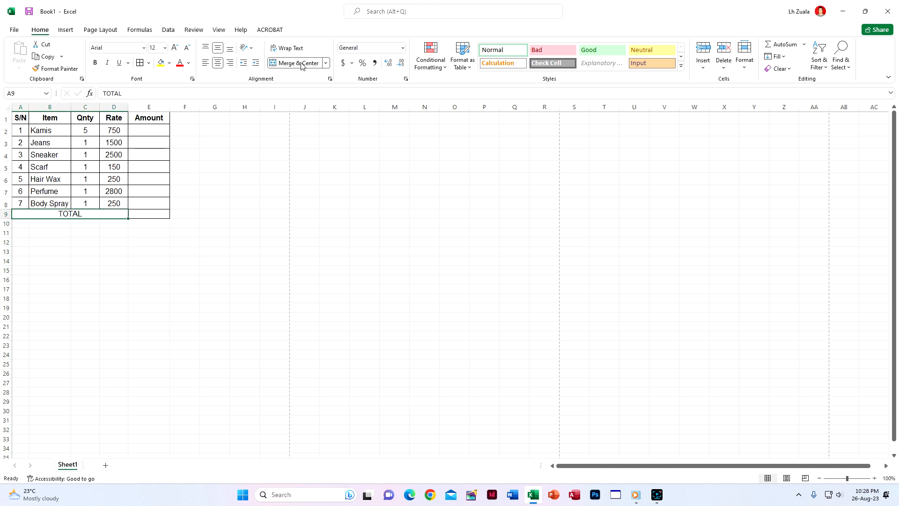
left_click(229, 63)
key("ctrl+b")
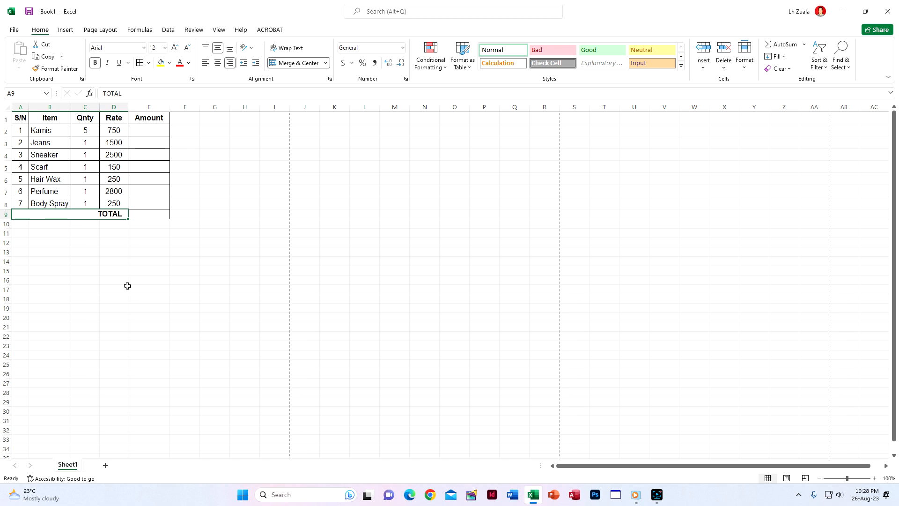
- Set the row height of the TOTAL row to 20
left_click(6, 215)
right_click(6, 214)
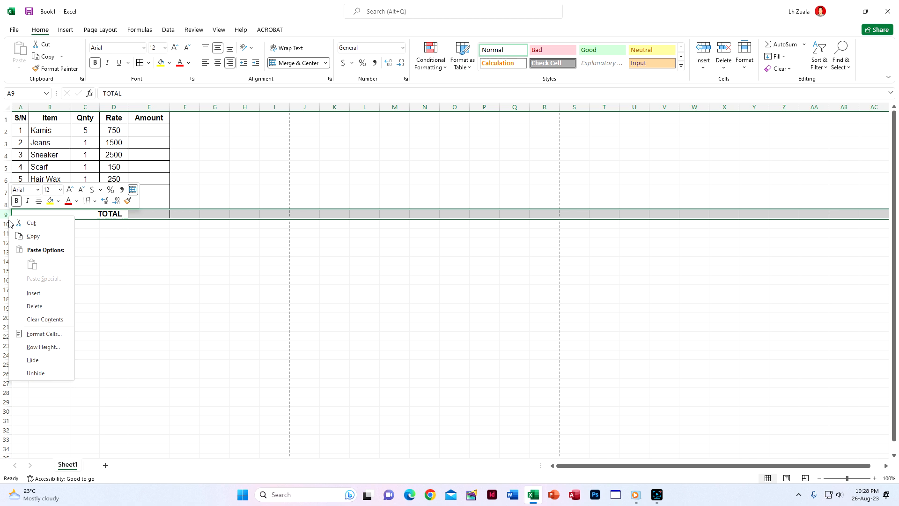
left_click(48, 345)
type("20")
key("Return")
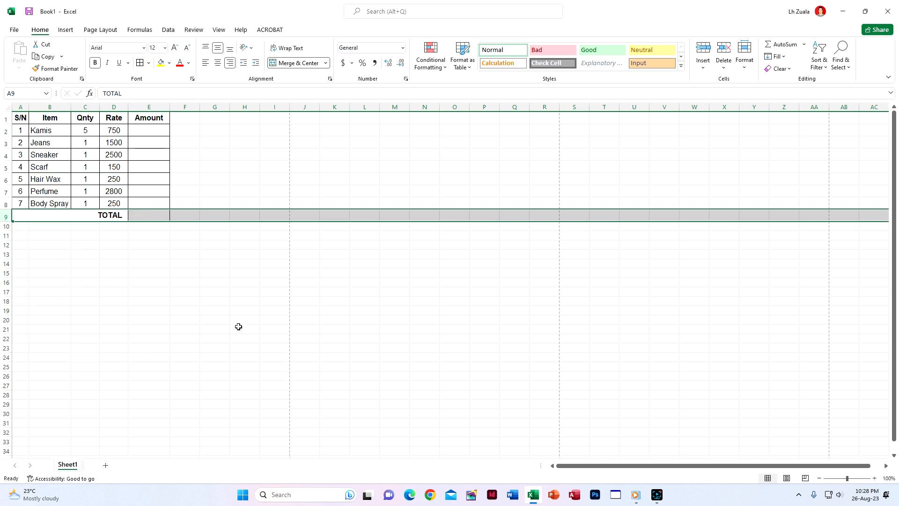
- Enter the formula =C2*D2 in cell E2 to multiply the Kamis quantity by its rate
left_click(141, 134)
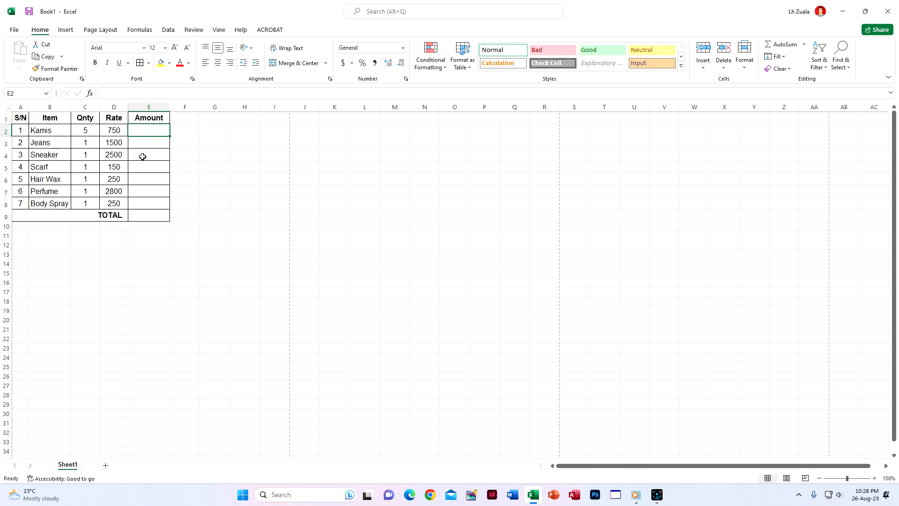
type("=")
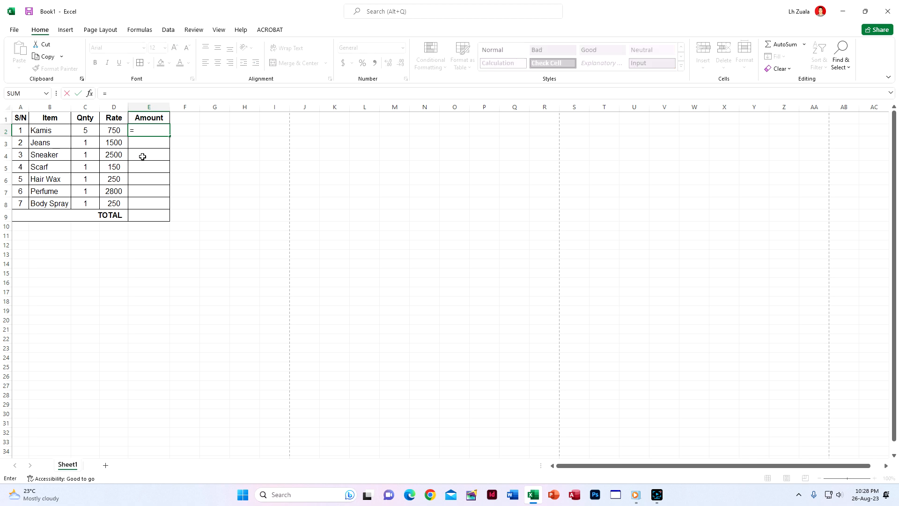
left_click(87, 121)
left_click(85, 129)
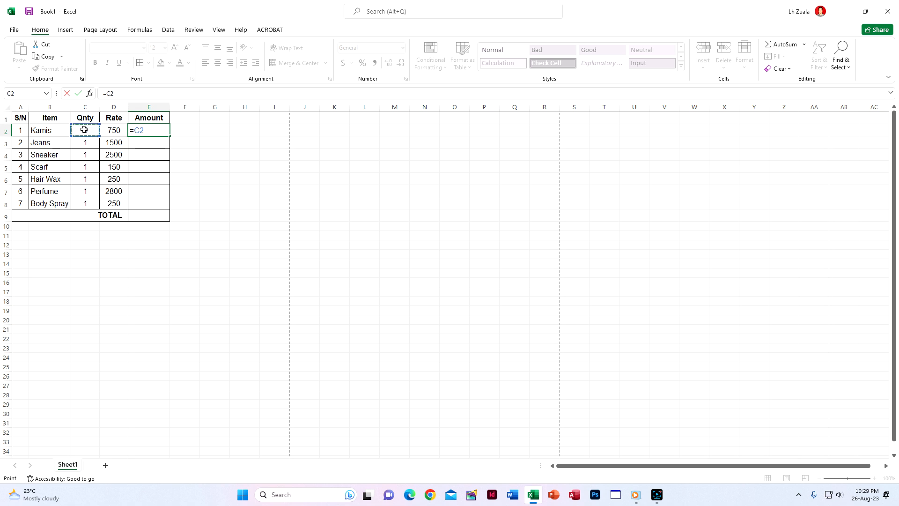
type("*")
left_click(104, 129)
key("ctrl+Return")
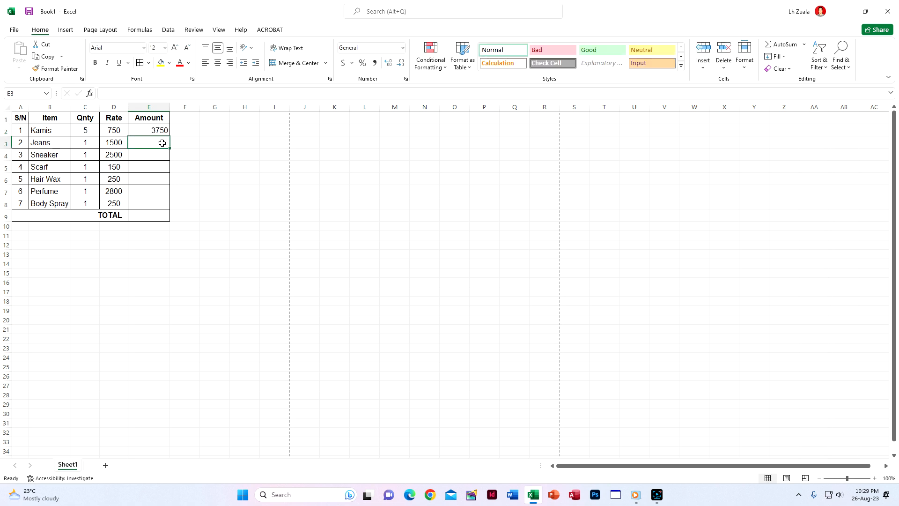
- Center the contents of the Amount column horizontally
left_click(149, 107)
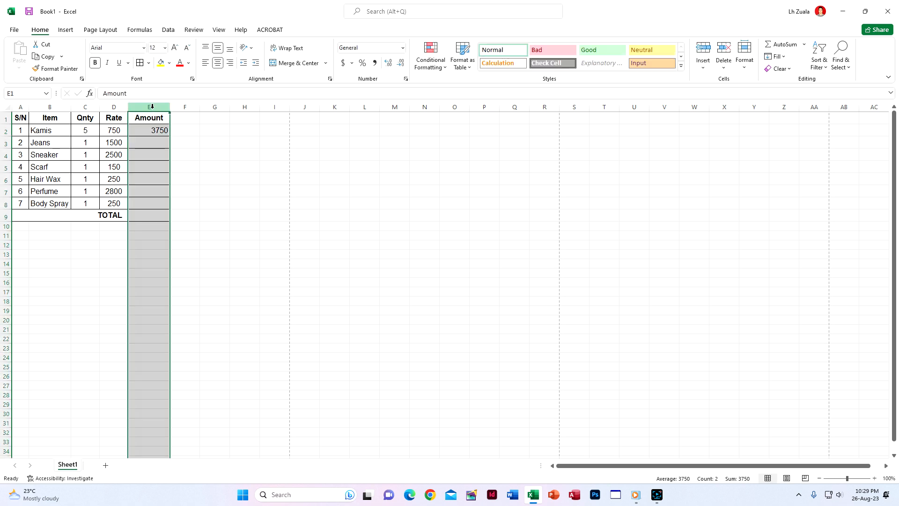
left_click(217, 62)
left_click(217, 63)
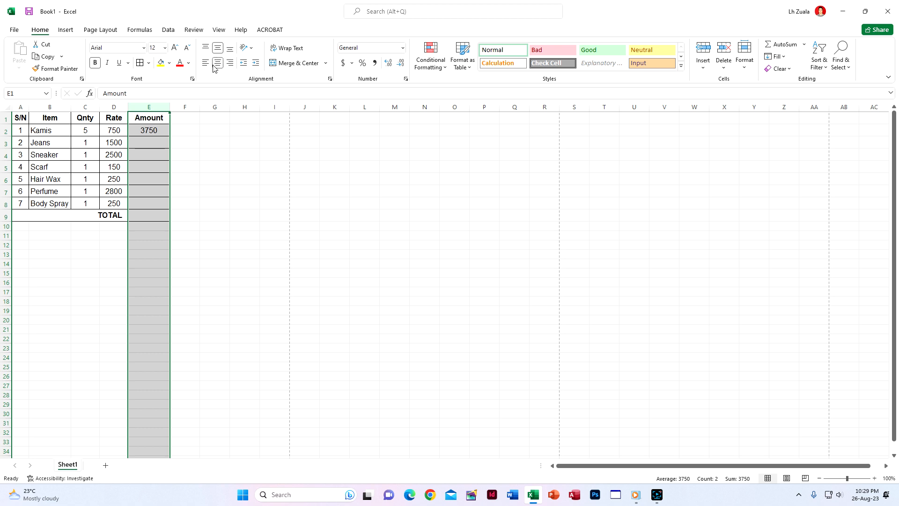
- Try filling the amount formula from E2 down to E9, and undo the fill
left_click(155, 132)
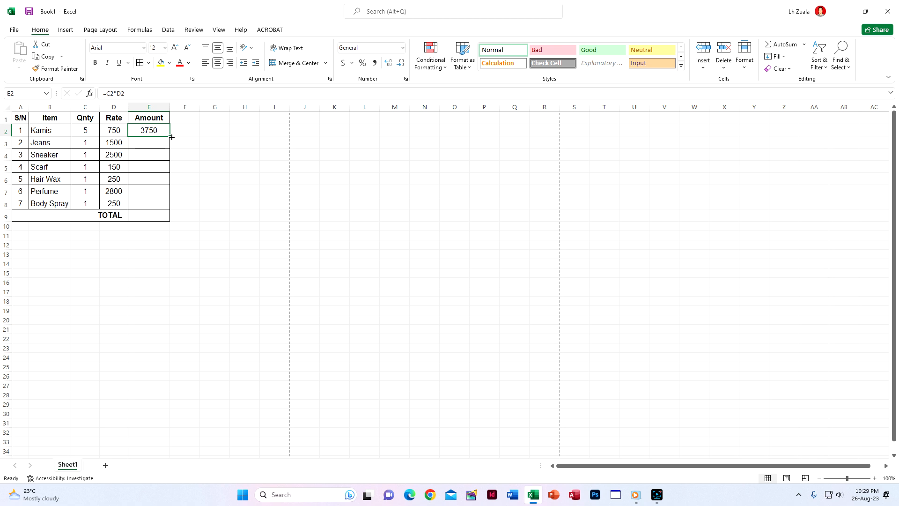
left_click_drag(172, 137, 181, 214)
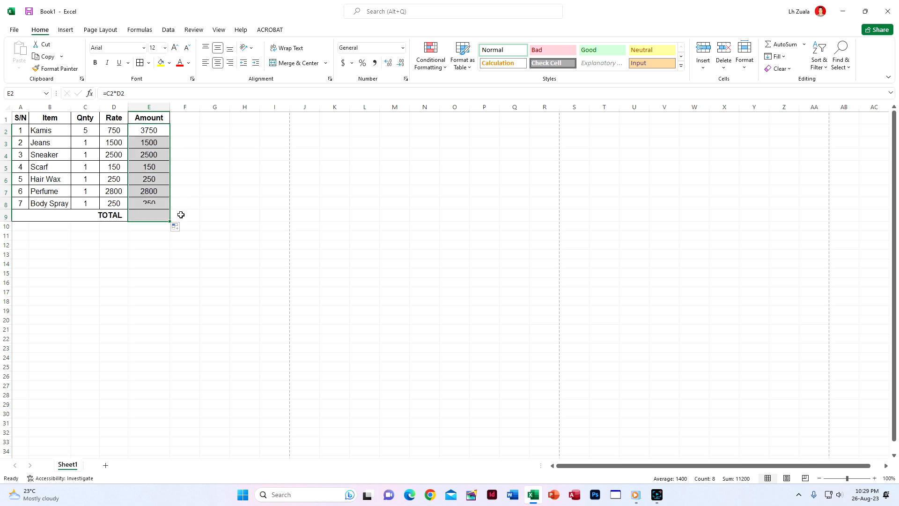
key("ctrl+z")
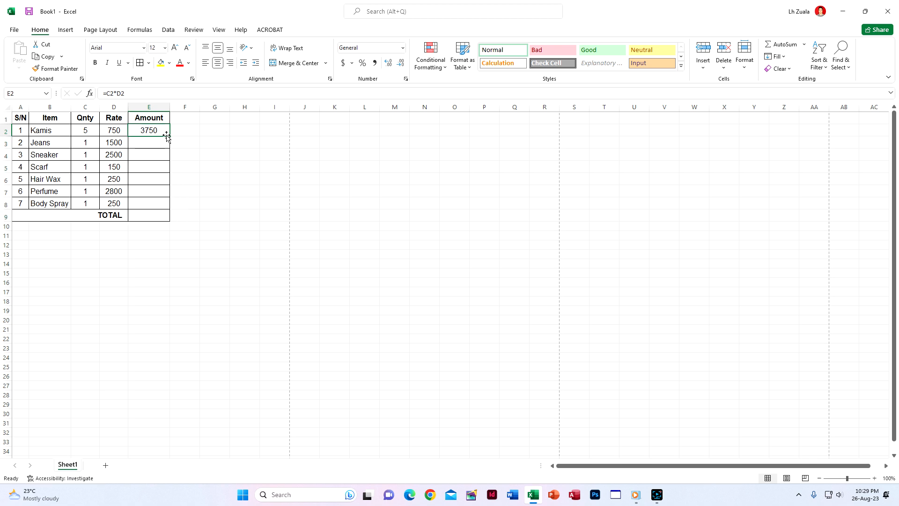
- Try filling the amount formula down through the TOTAL row, inspect the formula in E9, and undo the fill
double_click(169, 136)
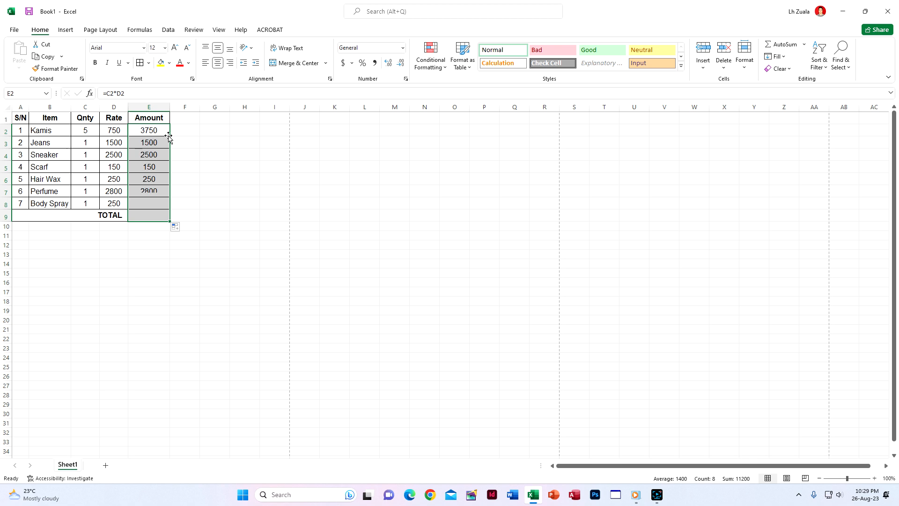
left_click(157, 217)
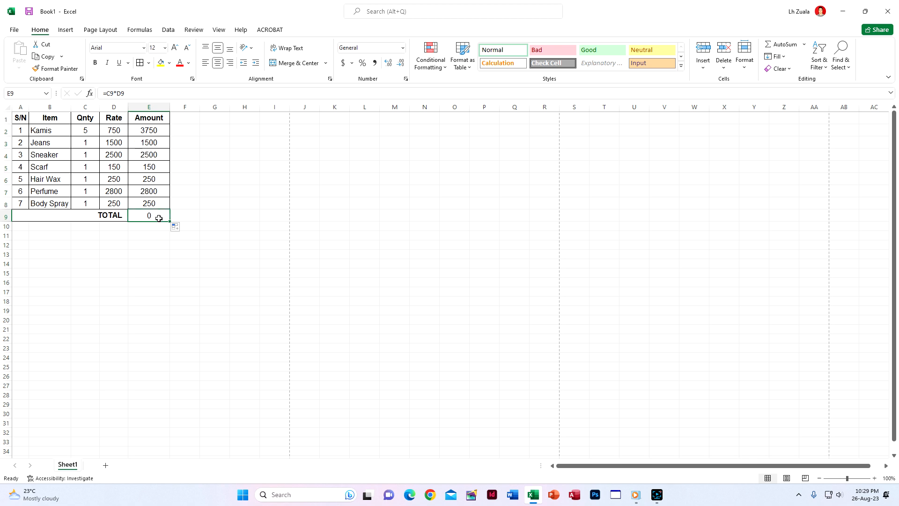
double_click(159, 215)
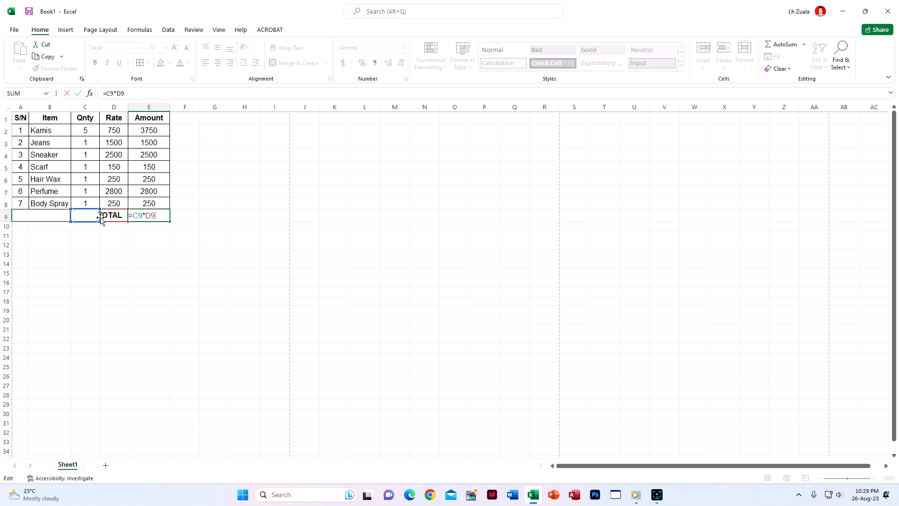
key("Escape")
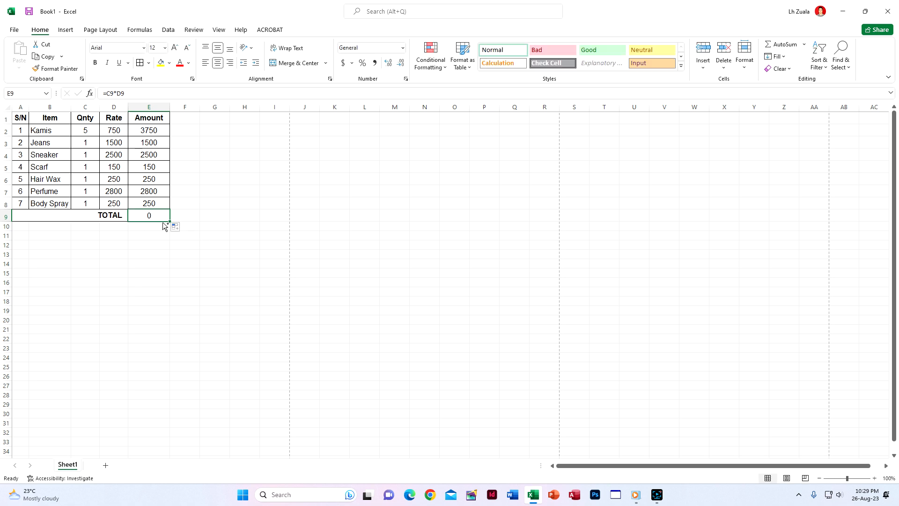
key("ctrl+c")
key("Escape")
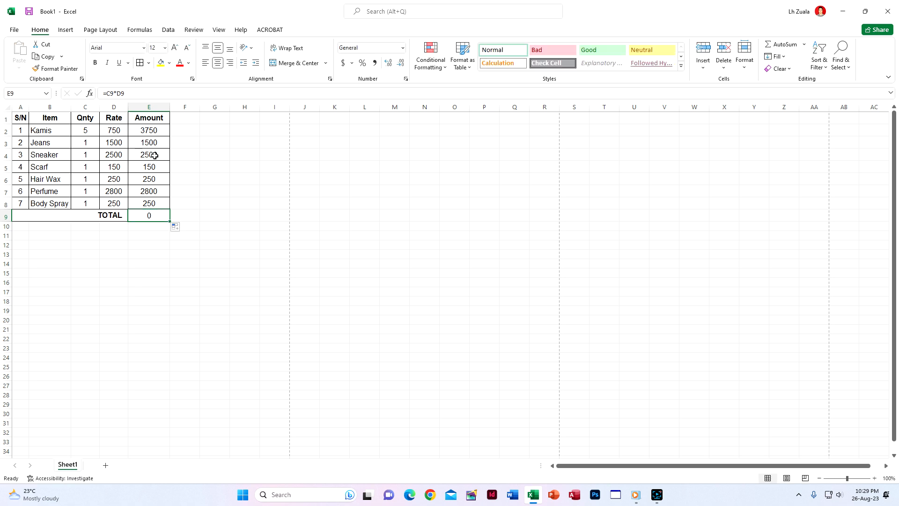
key("ctrl+z")
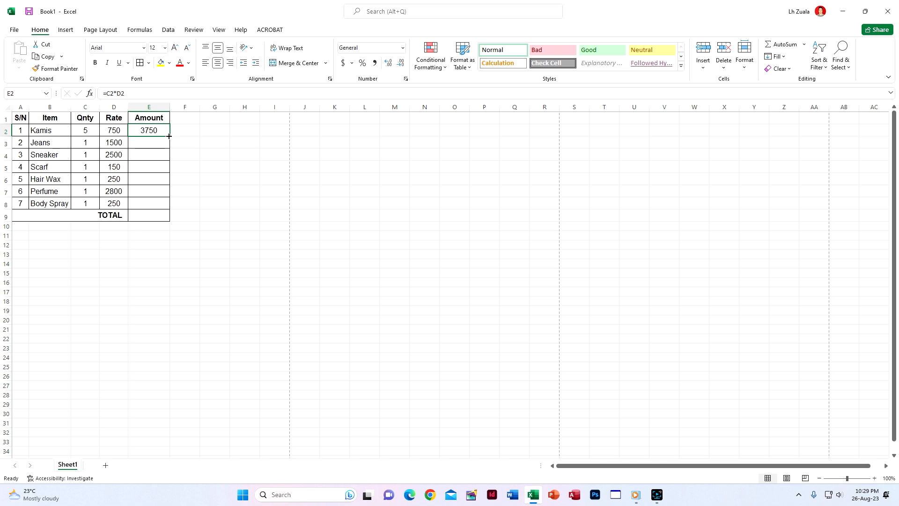
- Fill the amount formula from E2 down to E8 only, and check the formula in the Body Spray row
left_click_drag(169, 136, 183, 206)
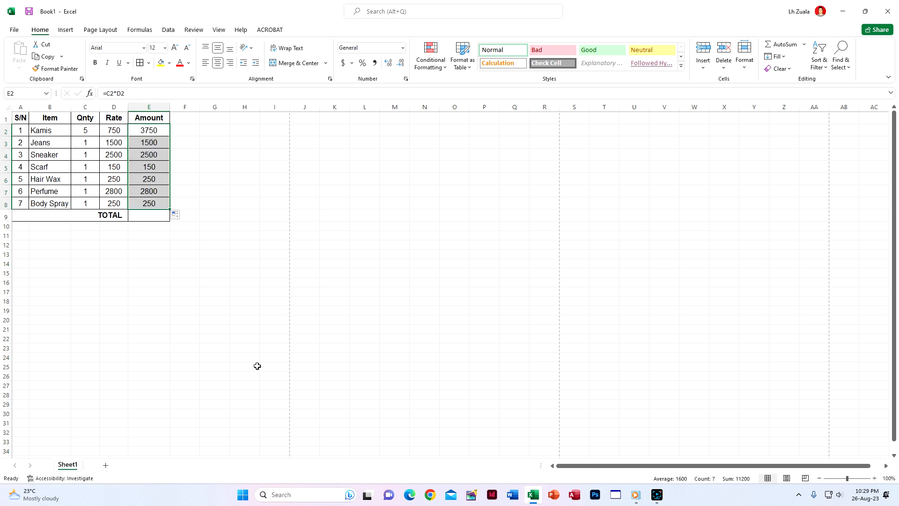
double_click(159, 204)
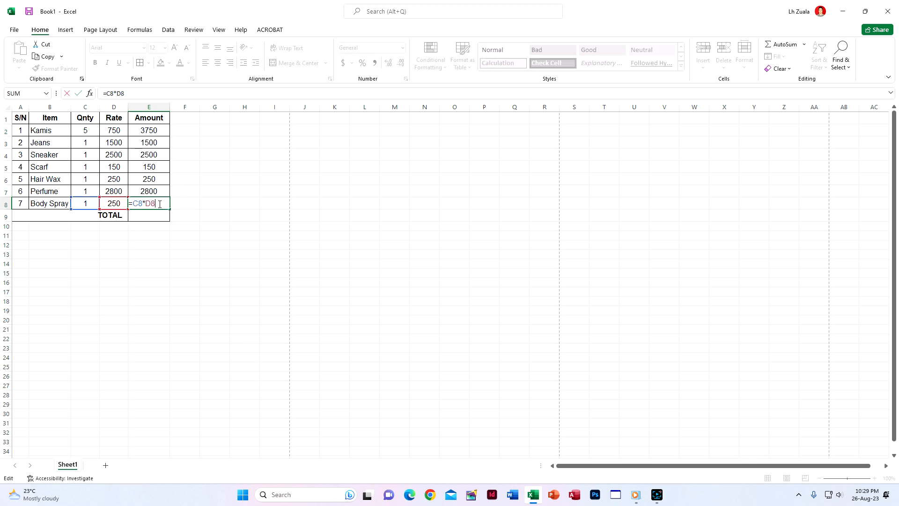
key("Escape")
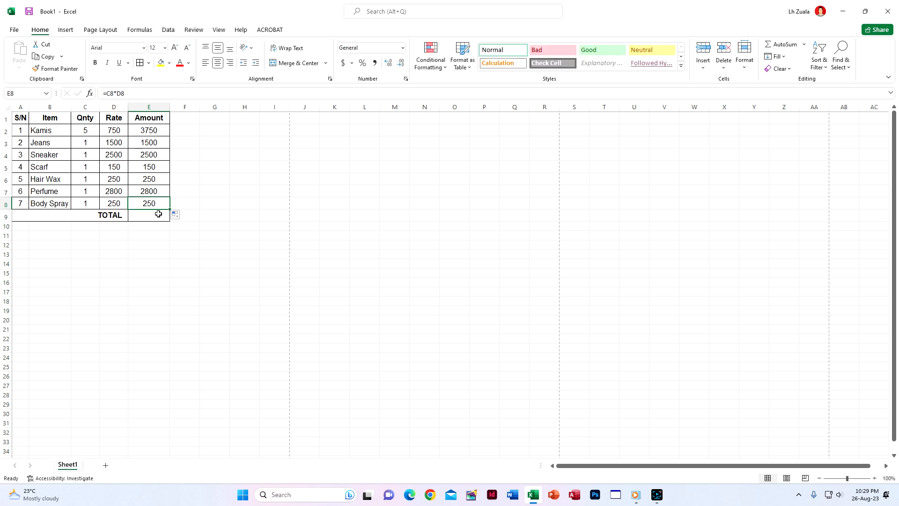
- Sum the amounts in E2:E8 with AutoSum, placing the result in E9 of the TOTAL row
left_click(158, 215)
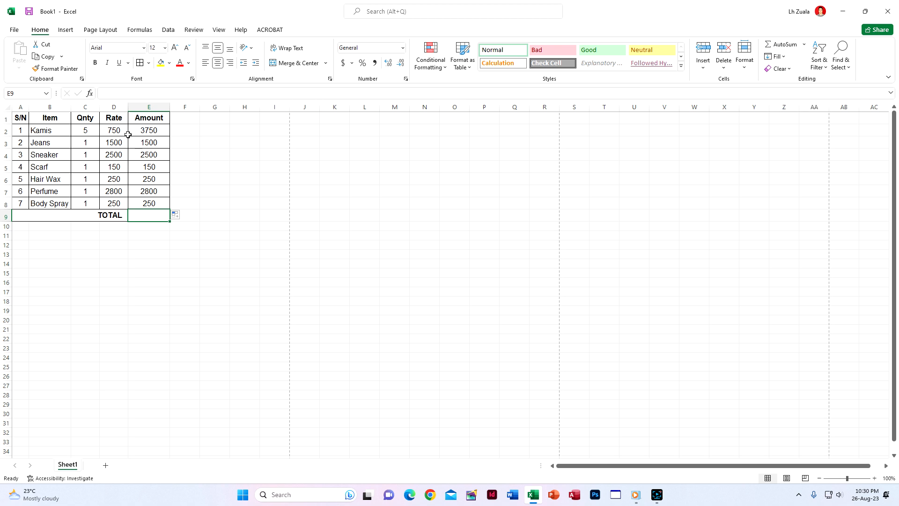
left_click_drag(143, 129, 142, 200)
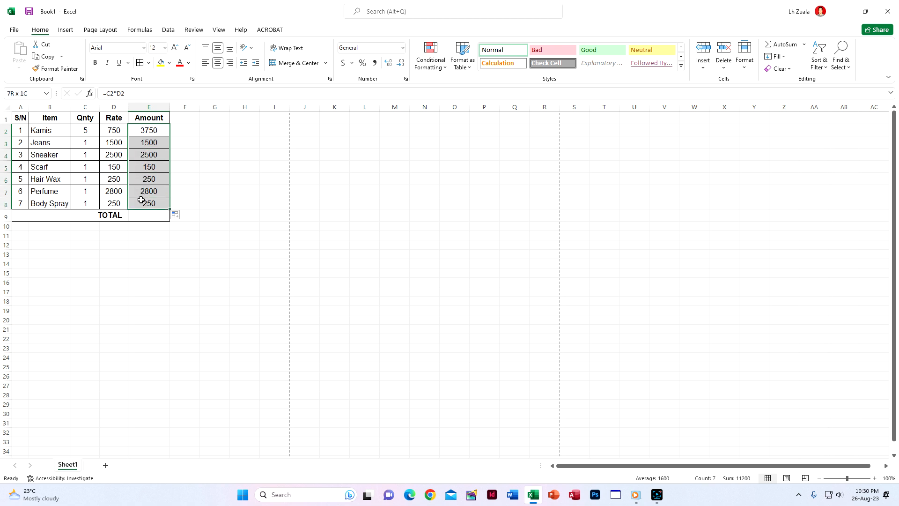
left_click(790, 46)
left_click(155, 311)
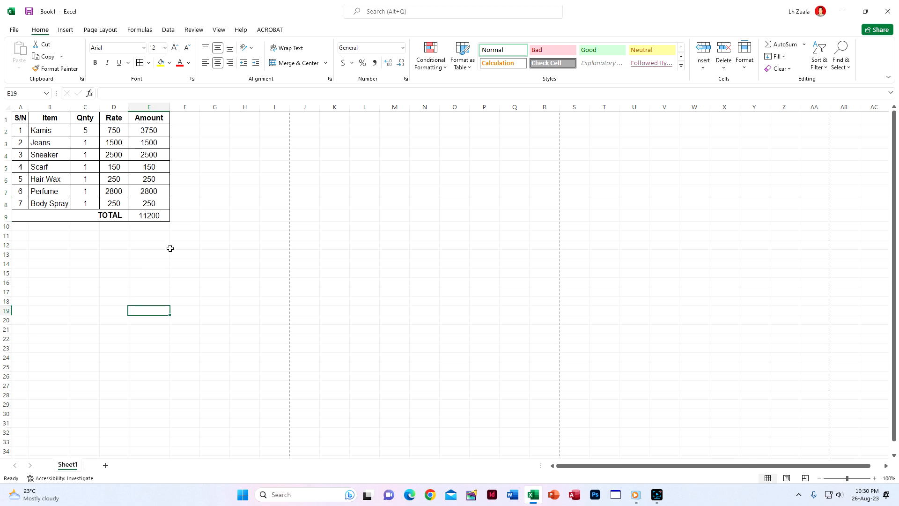
- Make the total amount in cell E9 bold
left_click(163, 211)
key("ctrl+b")
left_click(234, 224)
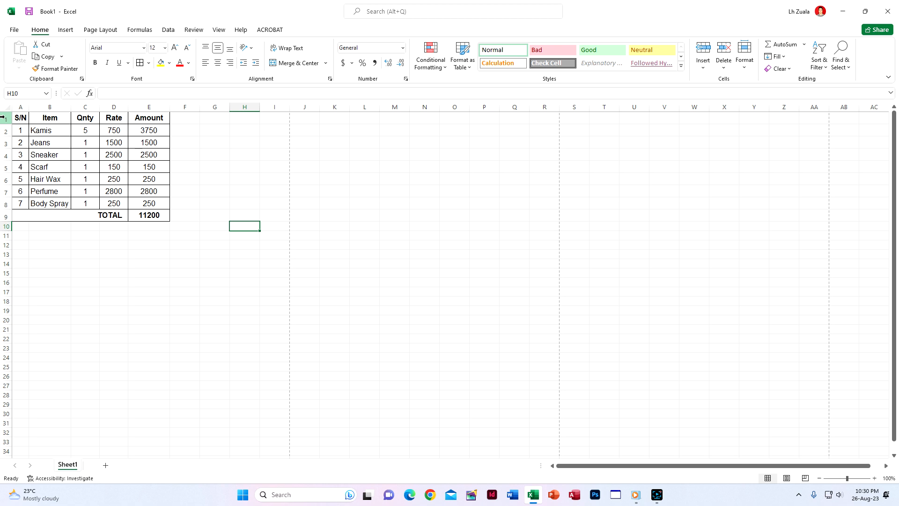
- Try enlarging the header row's height and inserting a row above it, undoing each change
left_click_drag(6, 124, 9, 153)
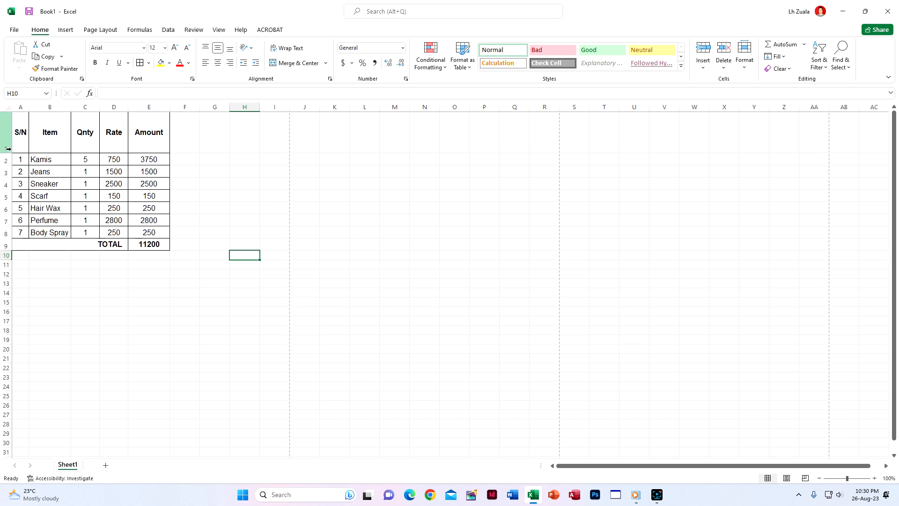
key("ctrl+z")
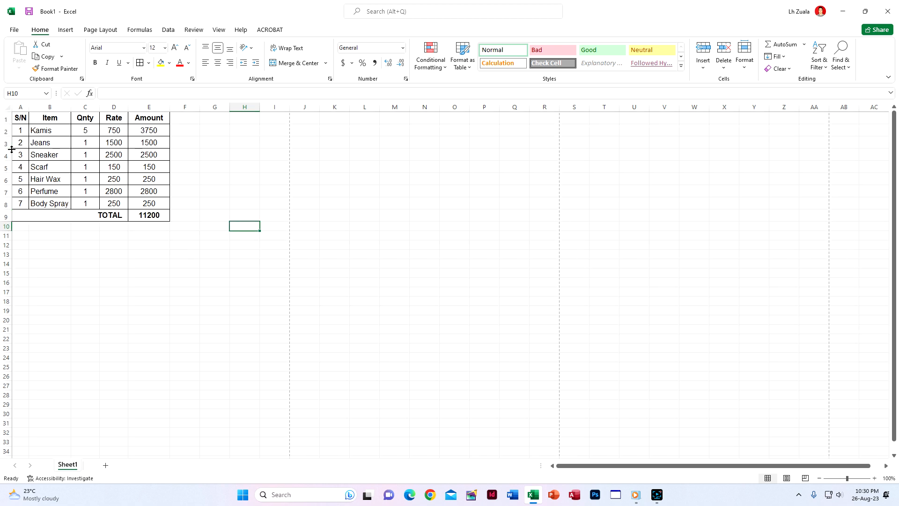
left_click(2, 119)
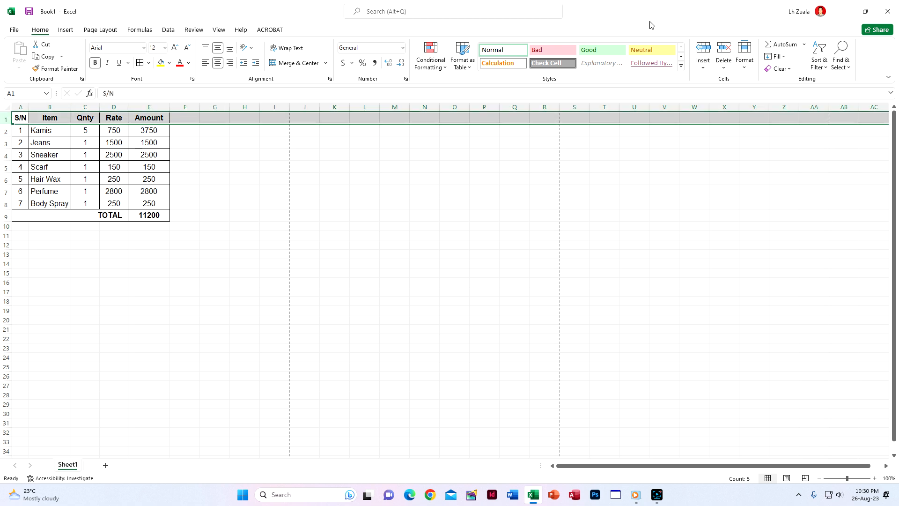
left_click(696, 47)
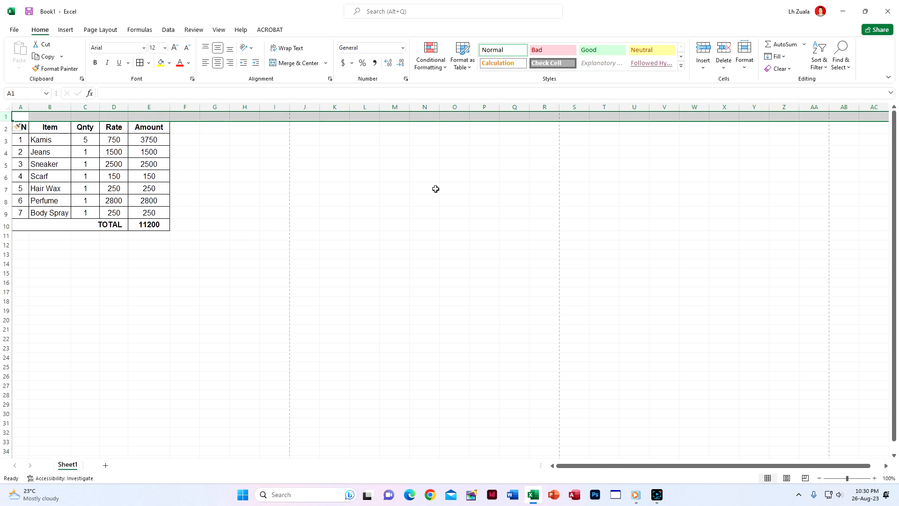
key("ctrl+z")
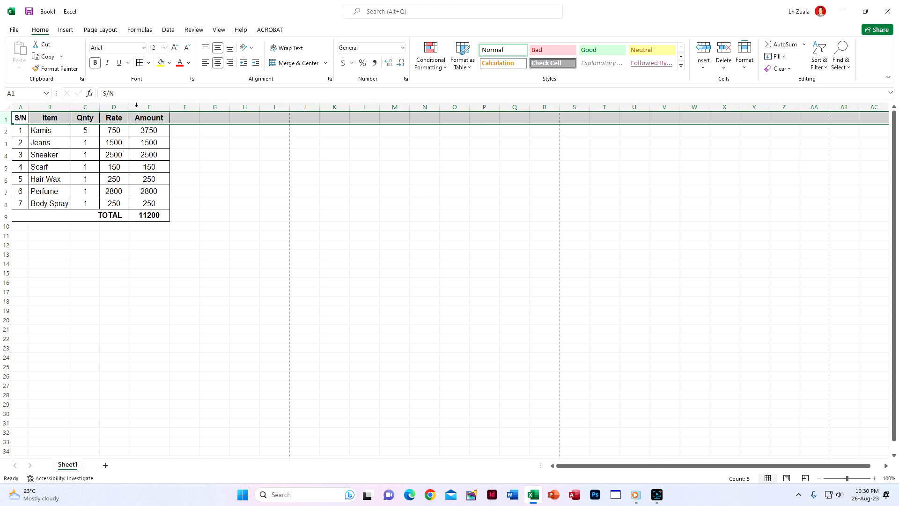
- Insert a blank row above the header row and merge and center cells A1 to E1
right_click(4, 119)
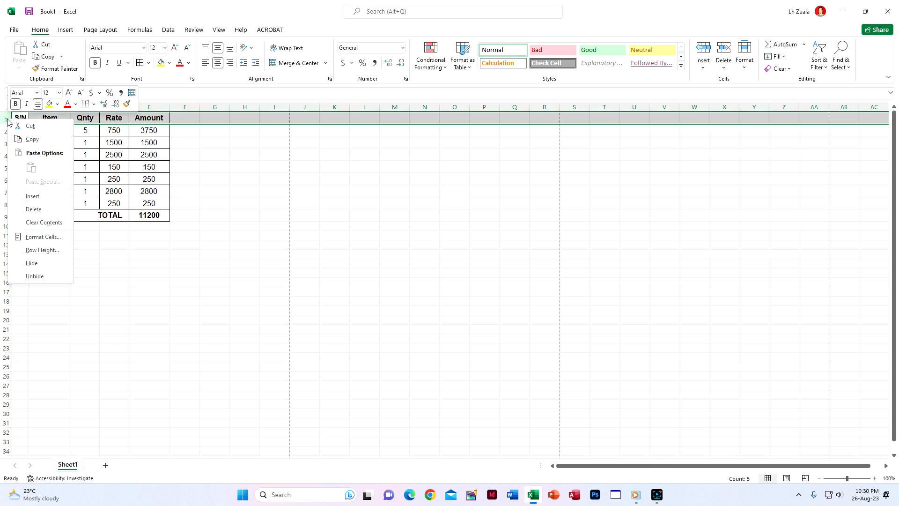
left_click(29, 194)
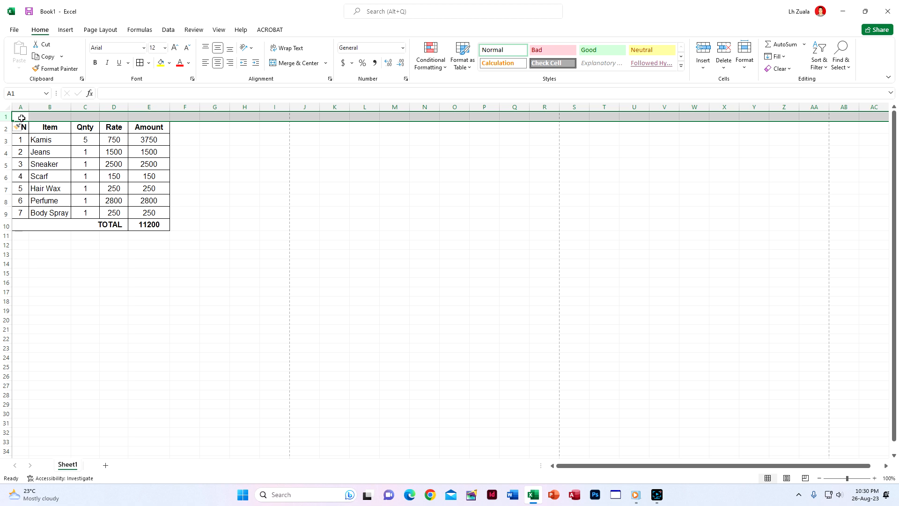
left_click_drag(20, 117, 148, 118)
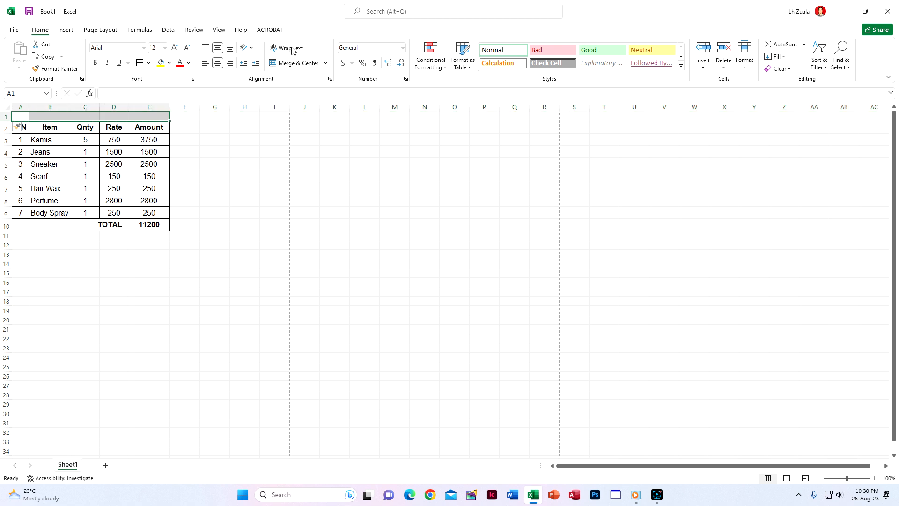
left_click(285, 64)
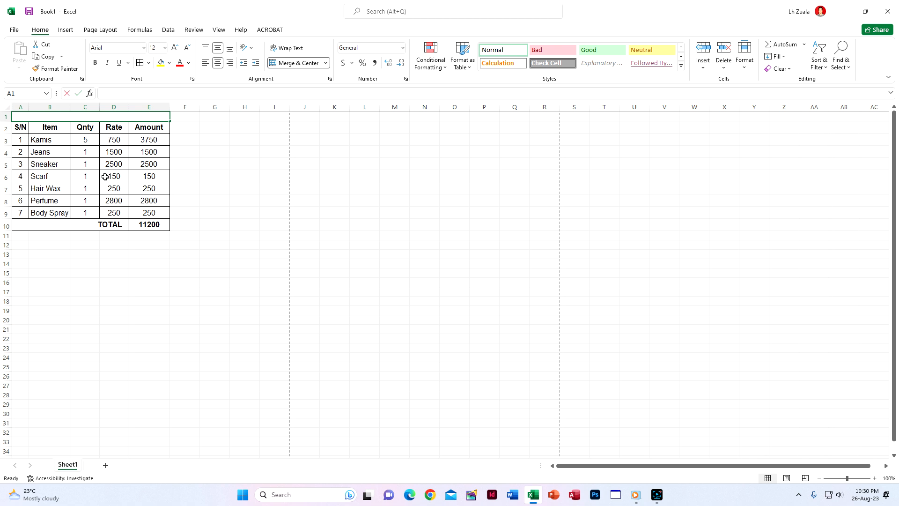
- Enter the title MEMO in the merged cell above the table
type("m")
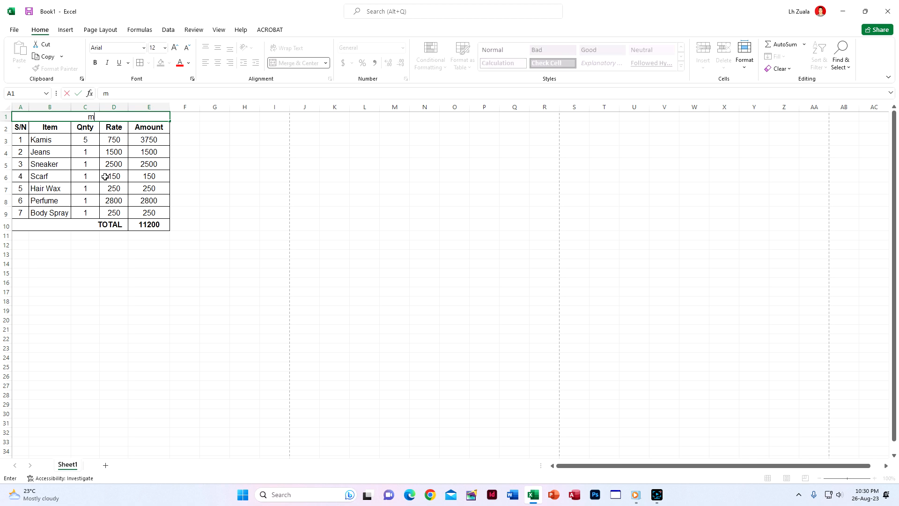
type("EMO")
key("Return")
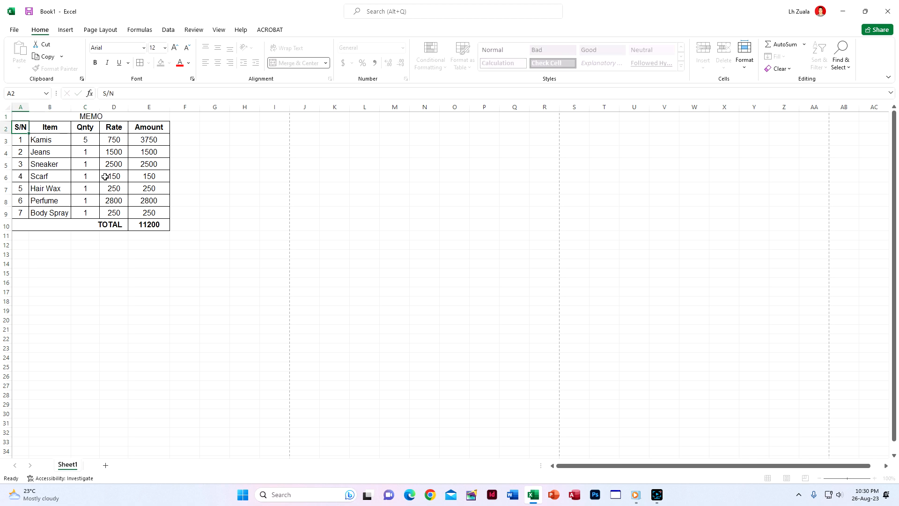
- Make the MEMO title bold and increase its font size by three steps
left_click(150, 118)
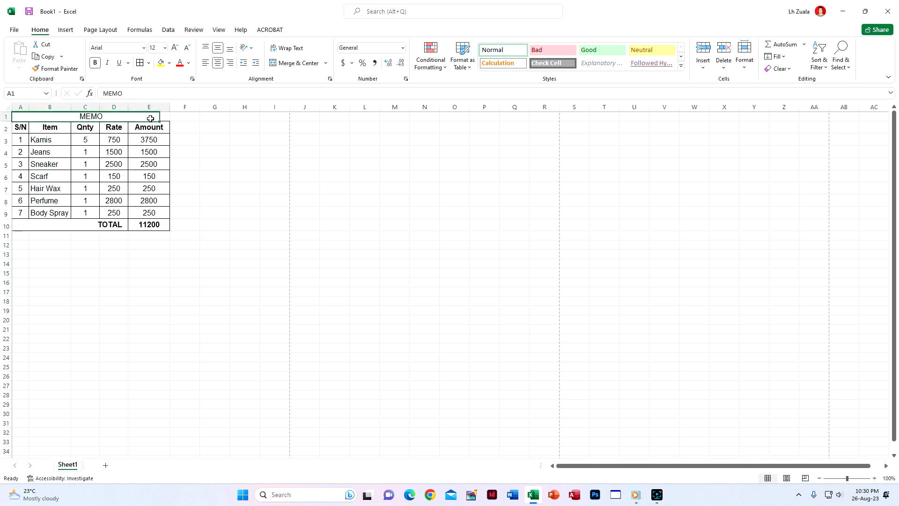
left_click(96, 63)
left_click(175, 47)
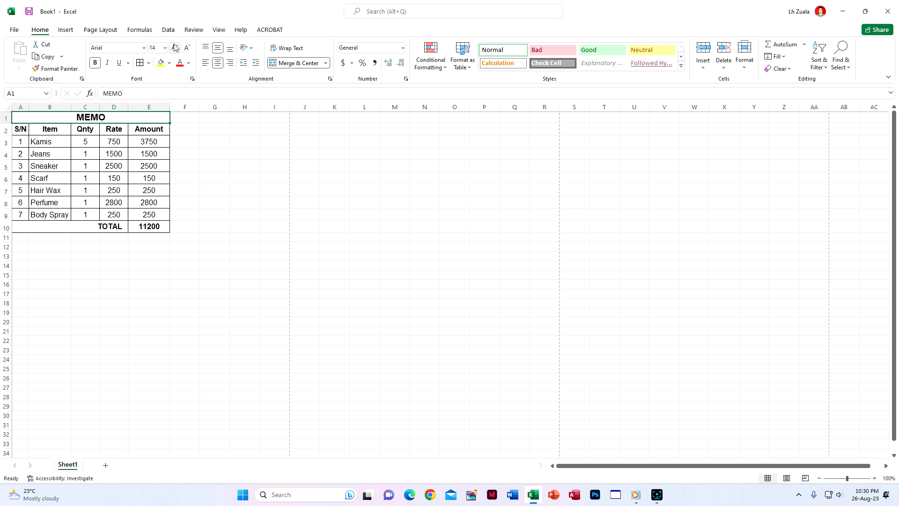
left_click(175, 47)
left_click(174, 47)
left_click(197, 257)
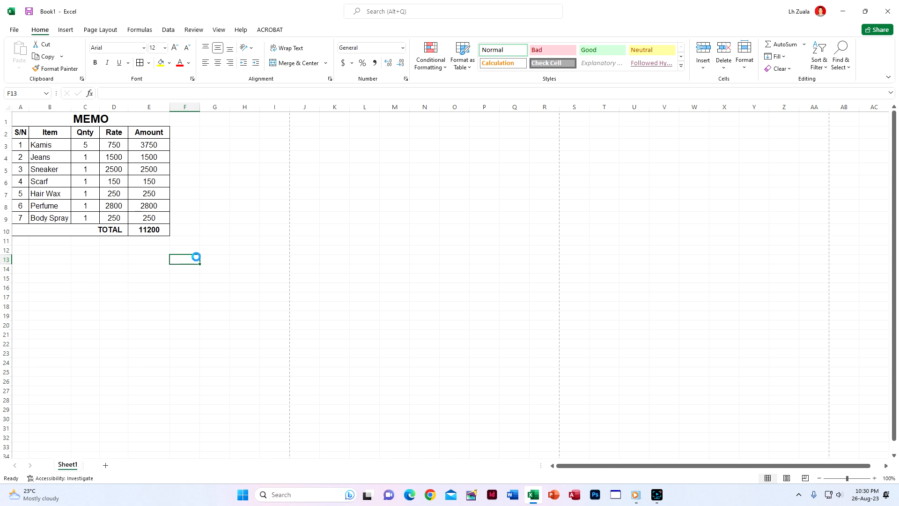
- Check the table on the A4 page in the print preview, zoom in, and return to the worksheet
key("ctrl+p")
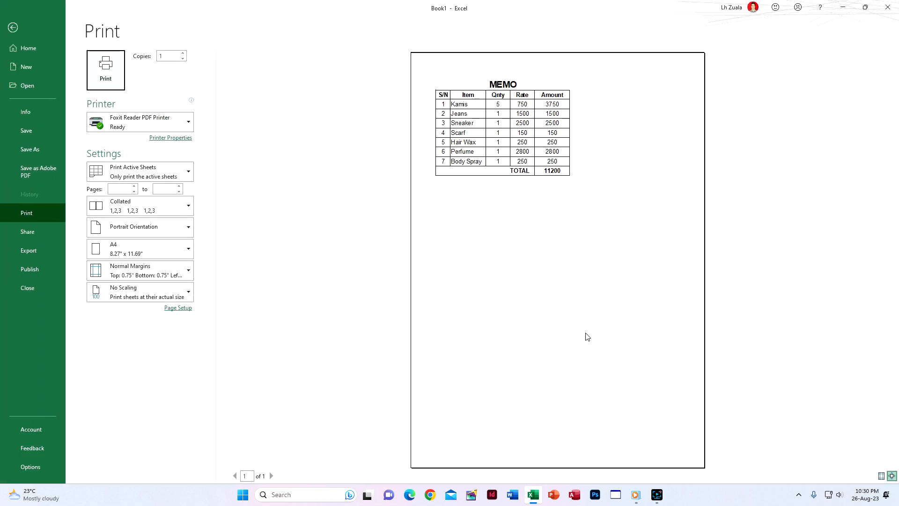
left_click(892, 476)
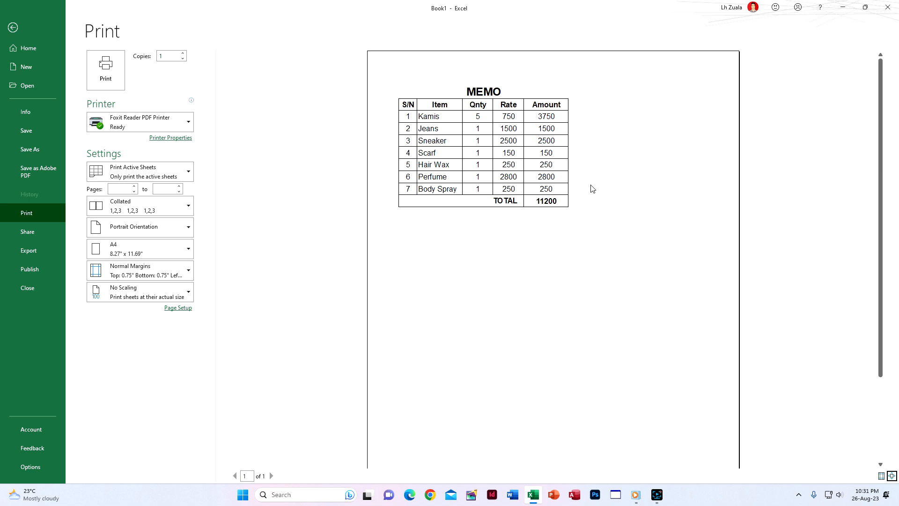
left_click(10, 29)
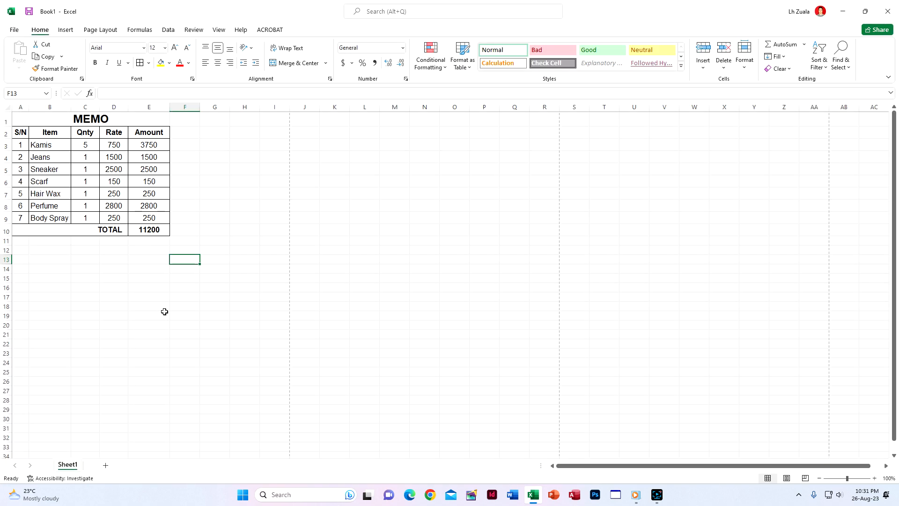